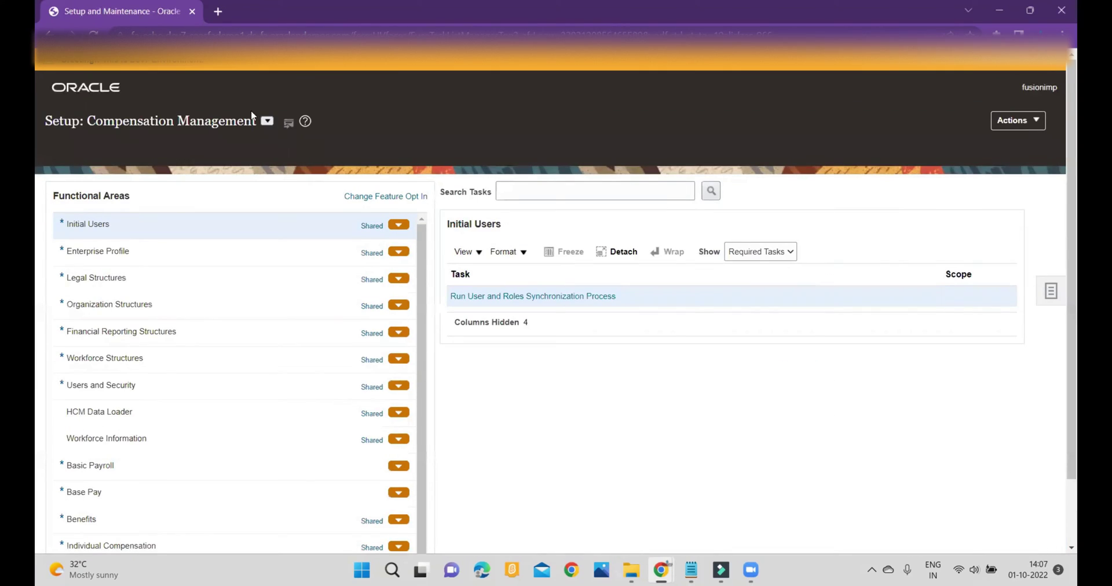
Step: Switch the setup offering to Manufacturing and Supply Chain Materials Management
left_click(267, 122)
scroll(347, 229, "down", 5)
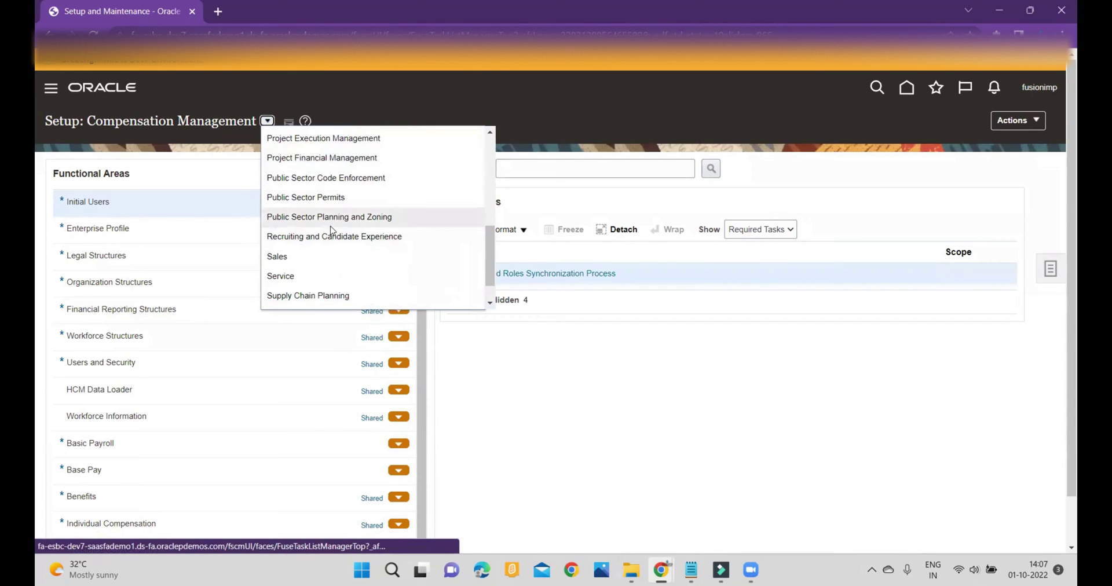
scroll(378, 211, "up", 3)
left_click(376, 176)
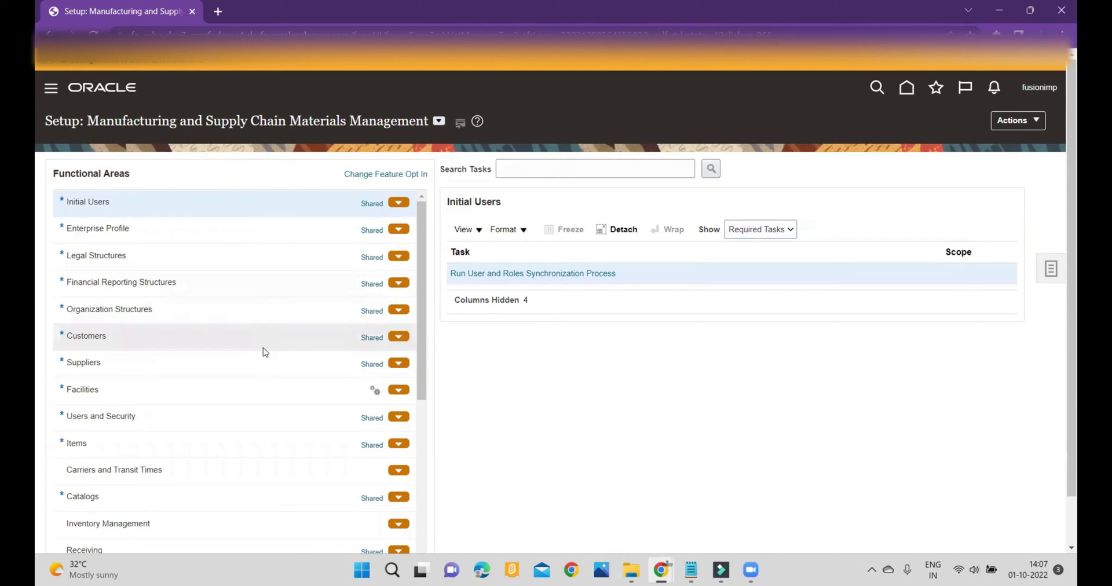
Step: Select the Cost Accounting functional area and show All Tasks instead of only the required ones
scroll(245, 400, "down", 2)
scroll(213, 509, "down", 2)
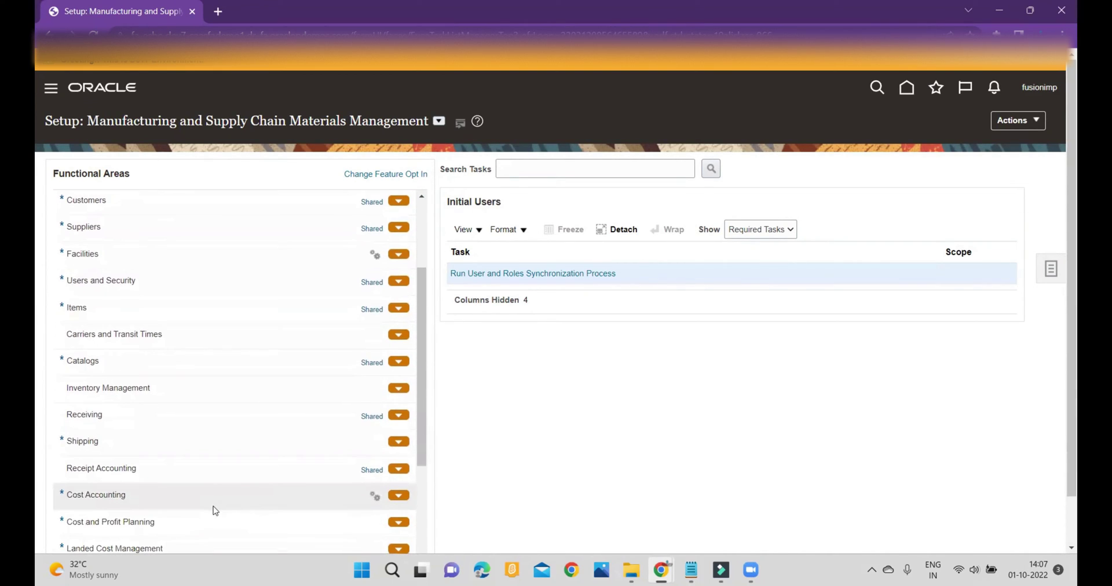
left_click(207, 496)
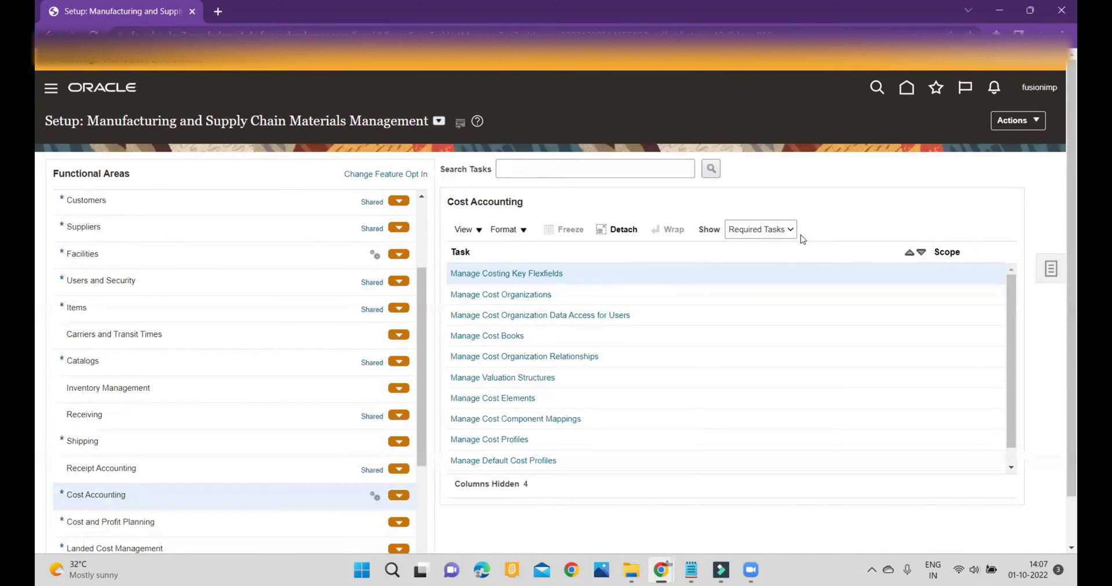
left_click(773, 231)
left_click(772, 244)
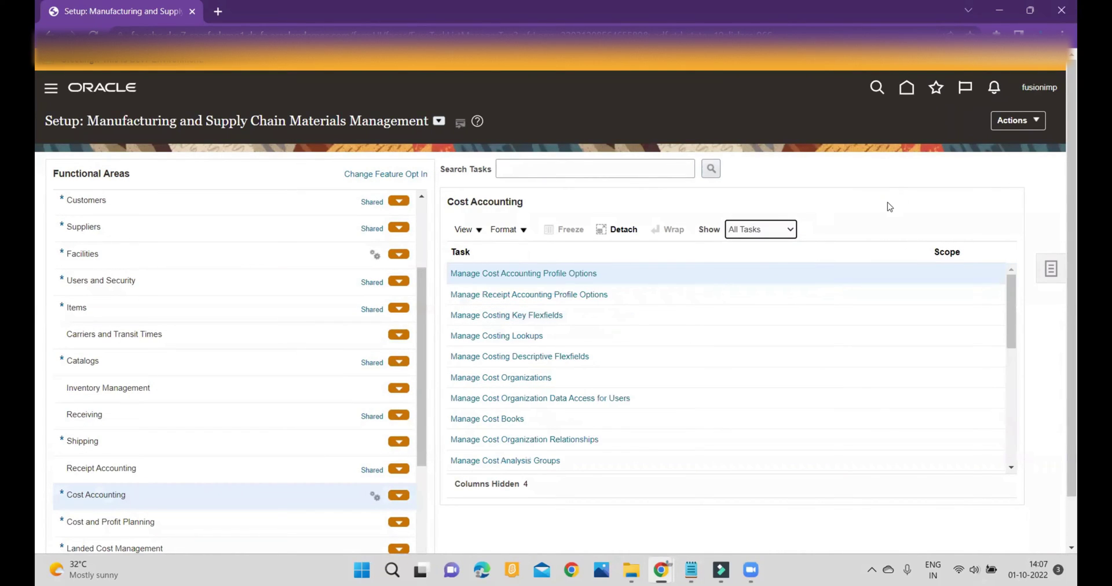
Step: Open the Manage Accounting Methods task for Cost Management from the Cost Accounting task list
scroll(602, 355, "down", 4)
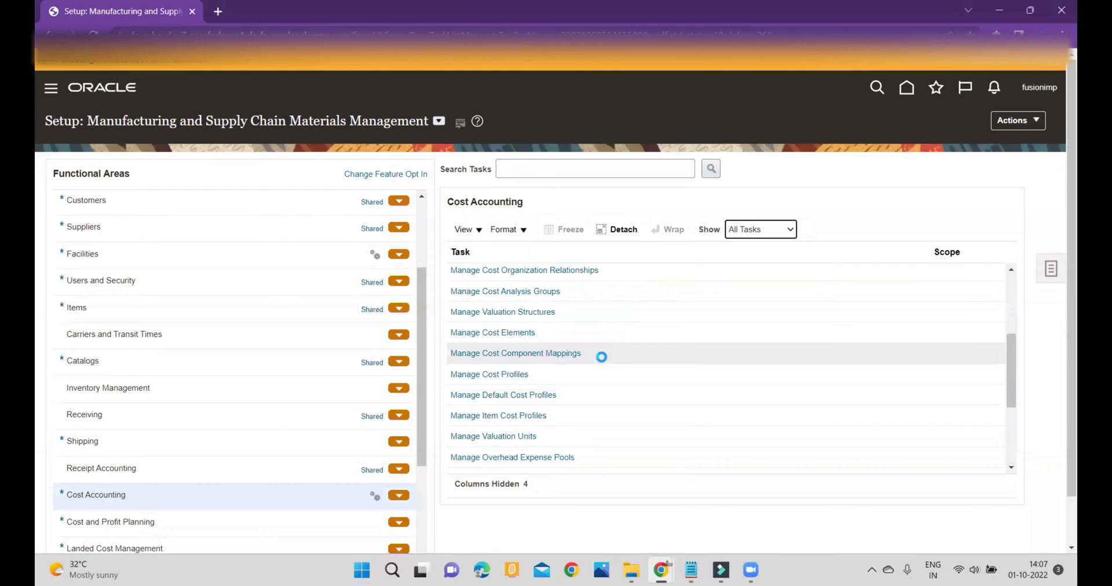
scroll(599, 371, "down", 2)
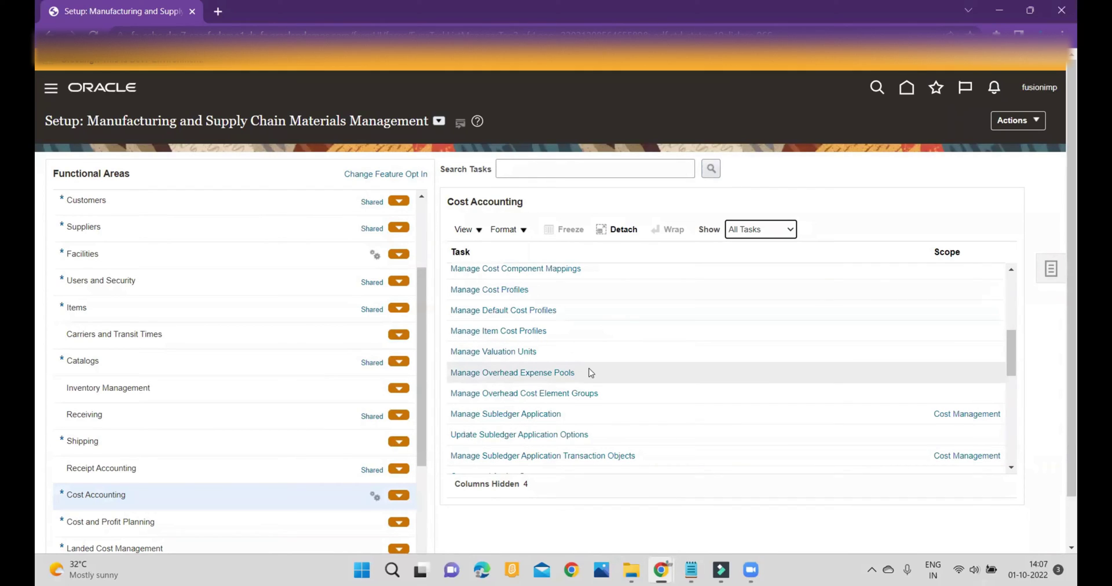
scroll(586, 351, "down", 4)
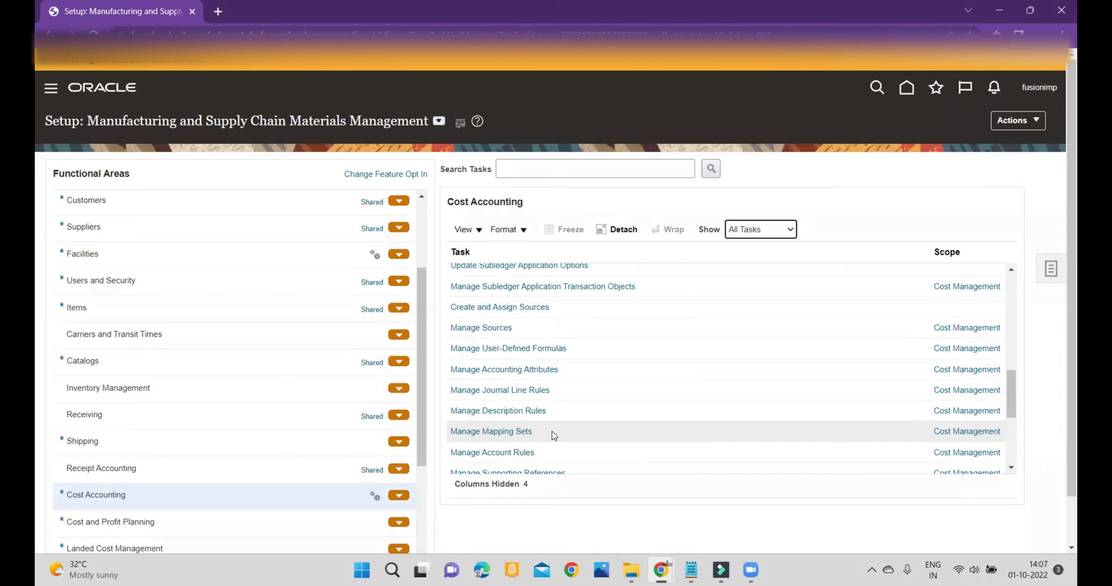
scroll(552, 429, "down", 2)
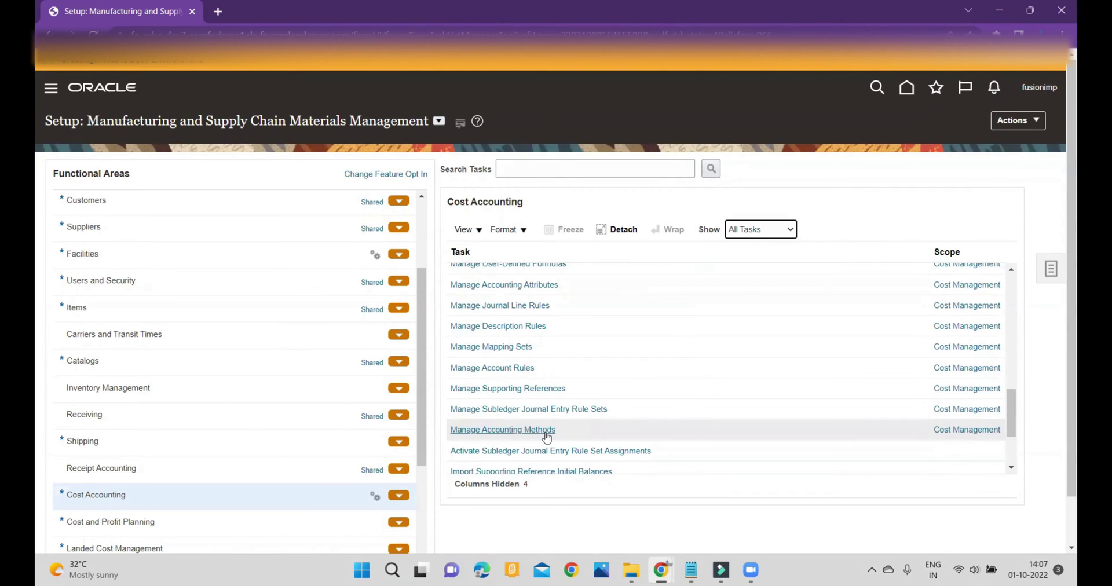
left_click(514, 430)
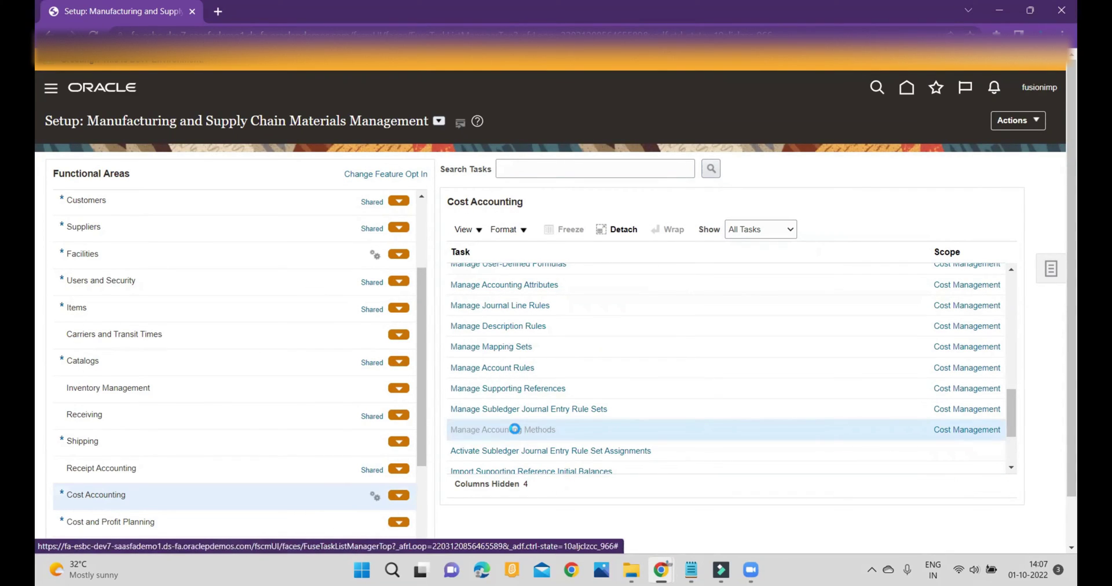
Step: Search the accounting methods by the name STANDARD
left_click(74, 168)
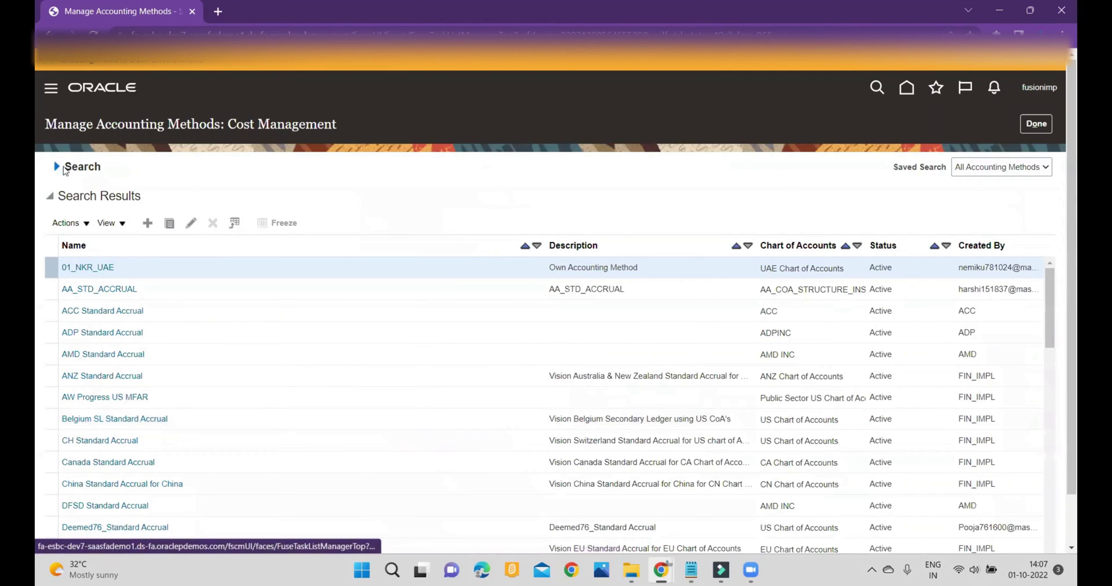
left_click(203, 190)
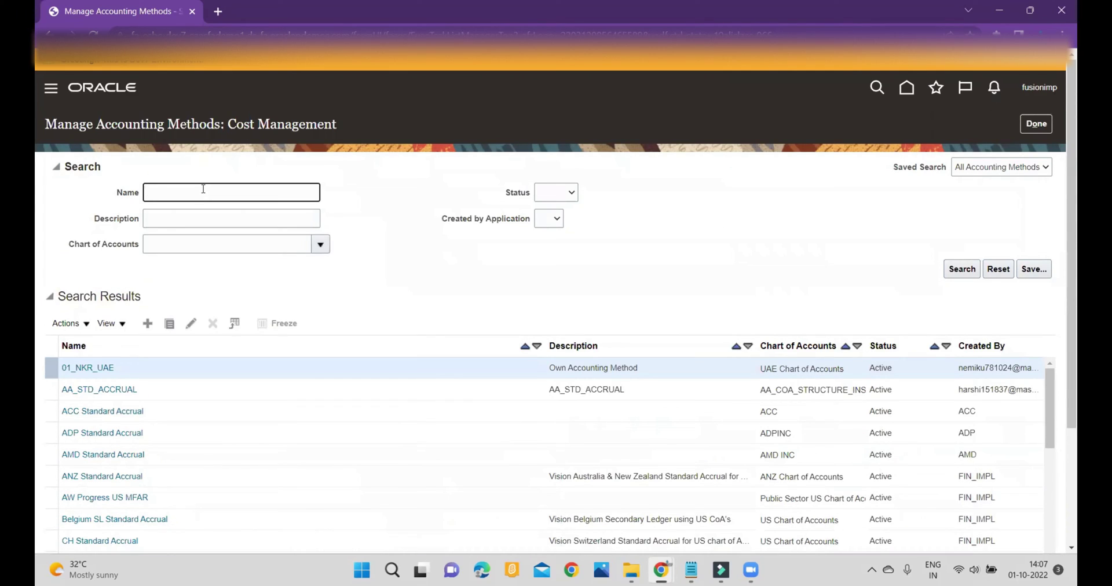
type("STANDARD")
key("Return")
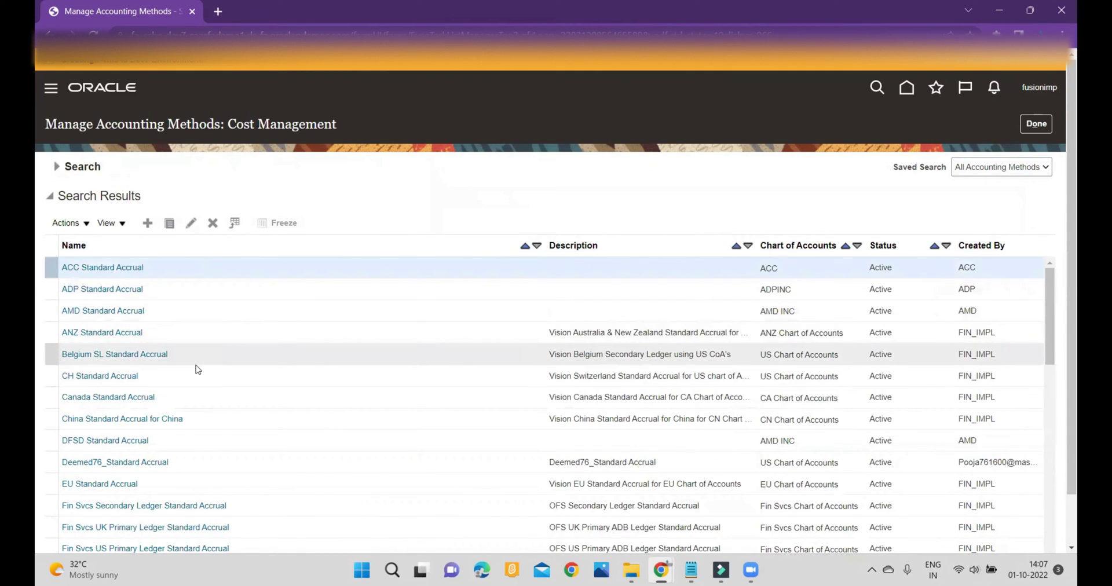
Step: Select the Oracle-created Standard Accrual accounting method and start a duplicate of it
scroll(214, 419, "down", 5)
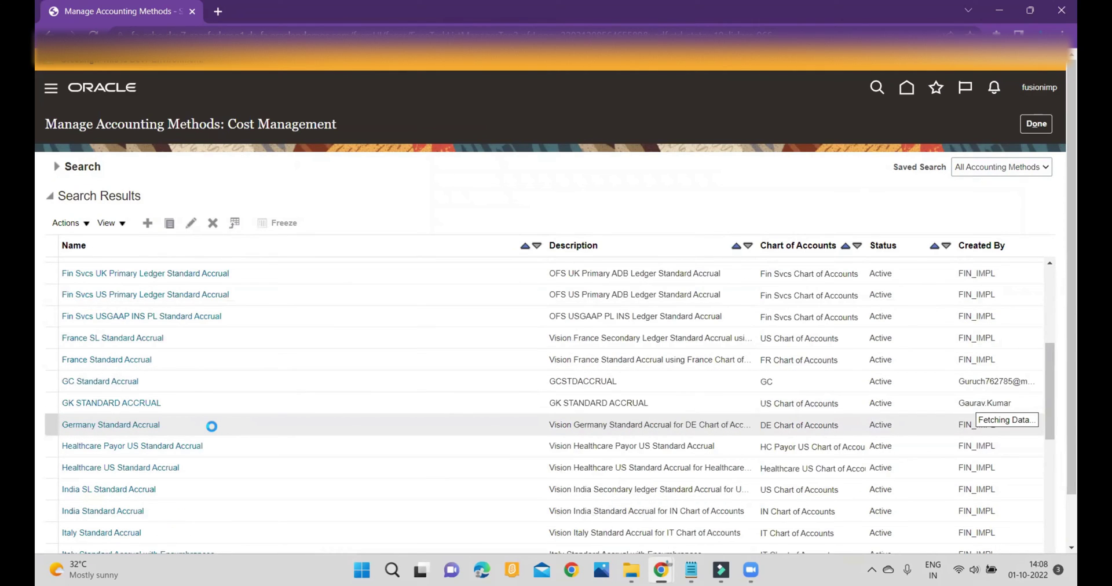
scroll(211, 431, "down", 4)
scroll(211, 436, "down", 3)
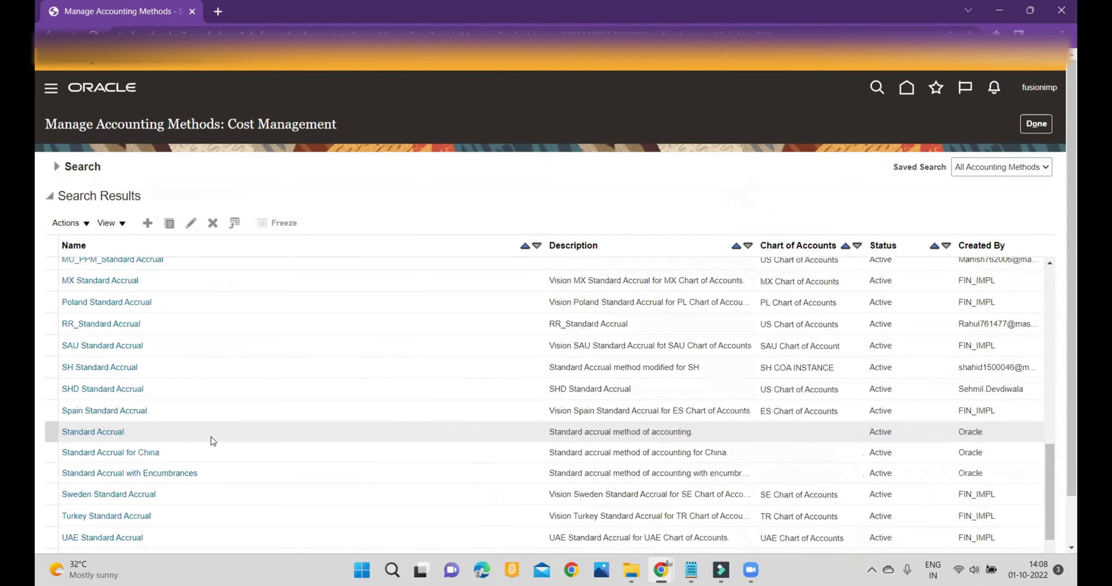
left_click(167, 432)
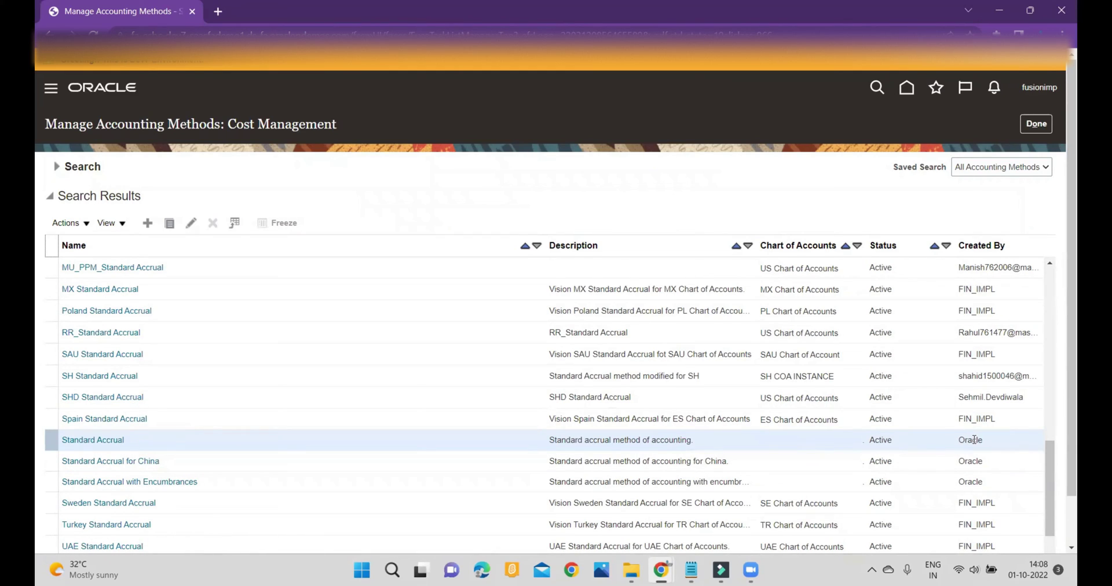
left_click(169, 224)
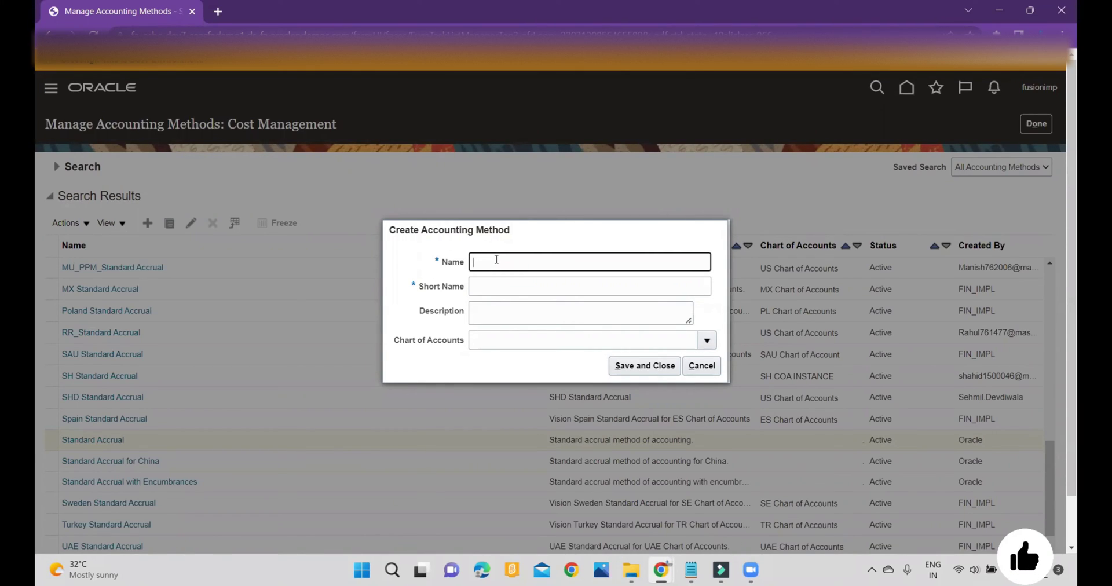
Step: Save the copied method with name FUSION ACCOUNTING ETHOD, short name FUS_ACC_METH and chart of accounts 01SSS Chart of Accounts
type("FUSION ACCOUNT")
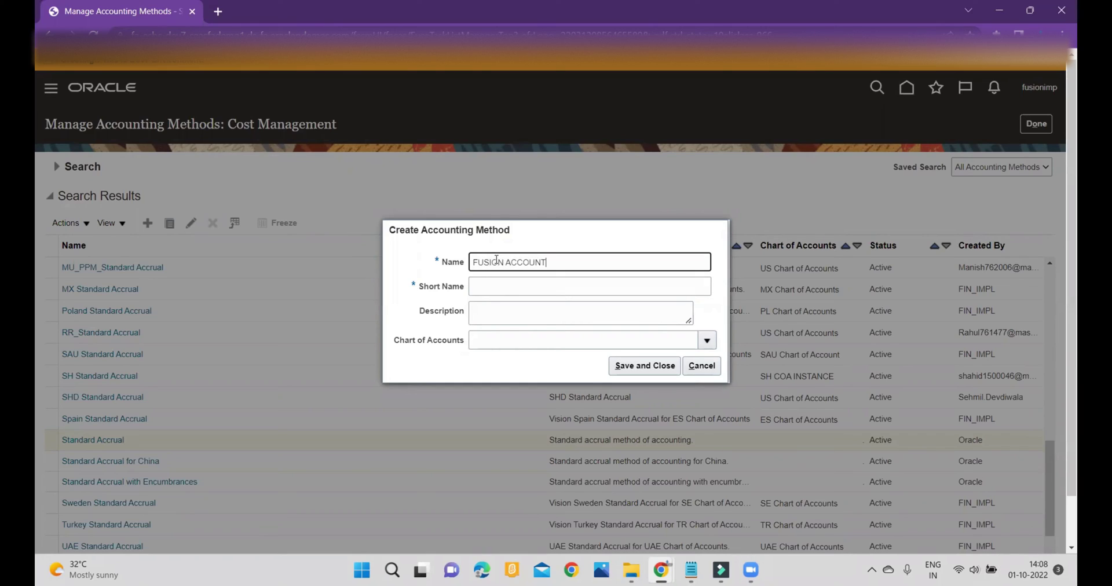
type("ING ETHOD")
left_click(535, 288)
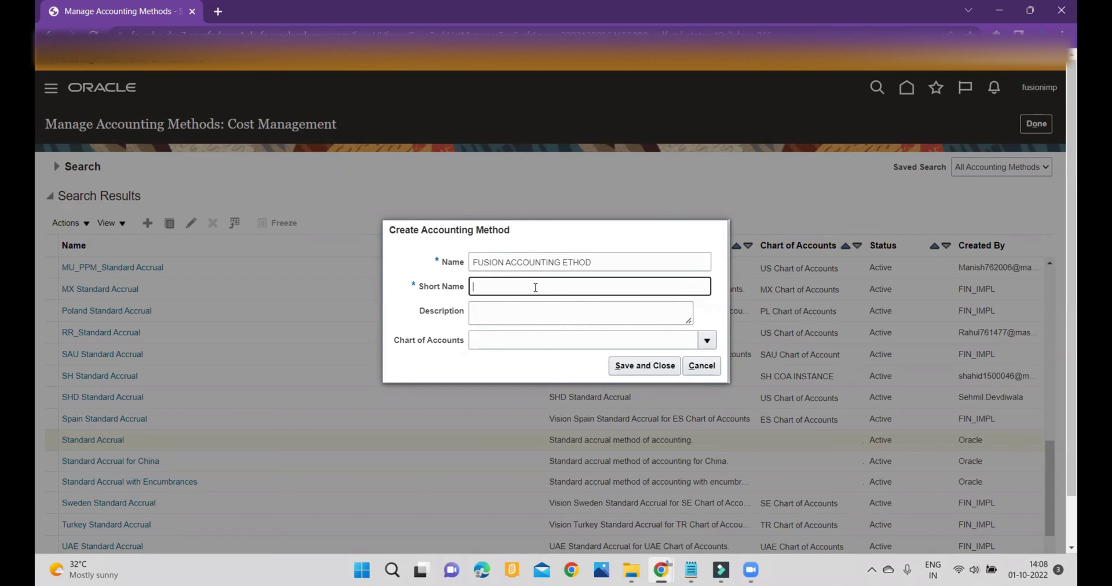
type("FUS_ACC_METH")
left_click(579, 311)
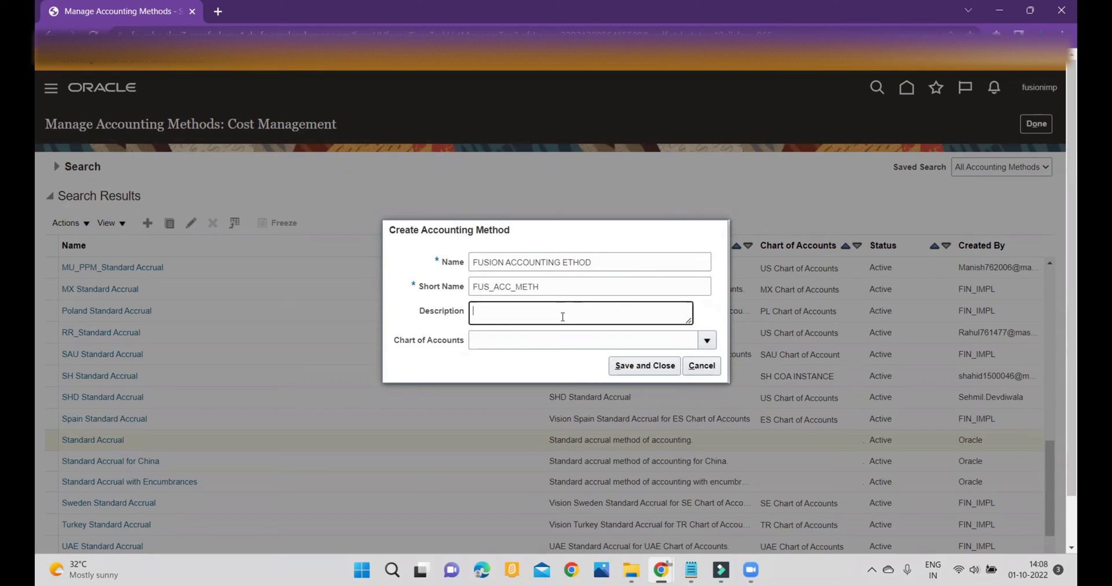
left_click(706, 341)
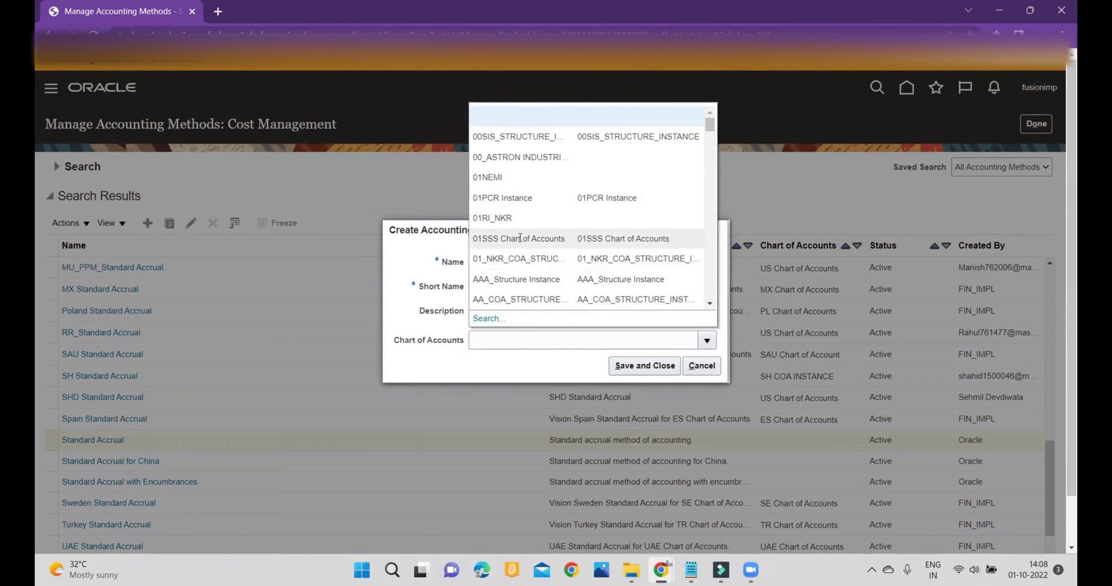
key("Escape")
left_click(644, 366)
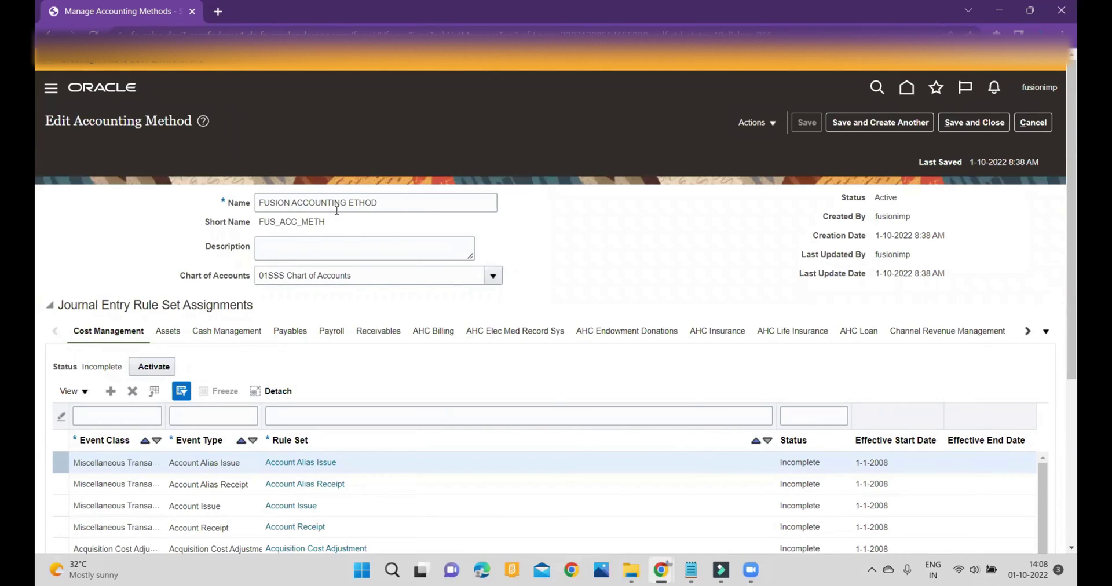
Step: Check the Cost Management rule set assignments, then save and close the accounting method and return to the Cost Accounting task list
scroll(585, 266, "down", 1)
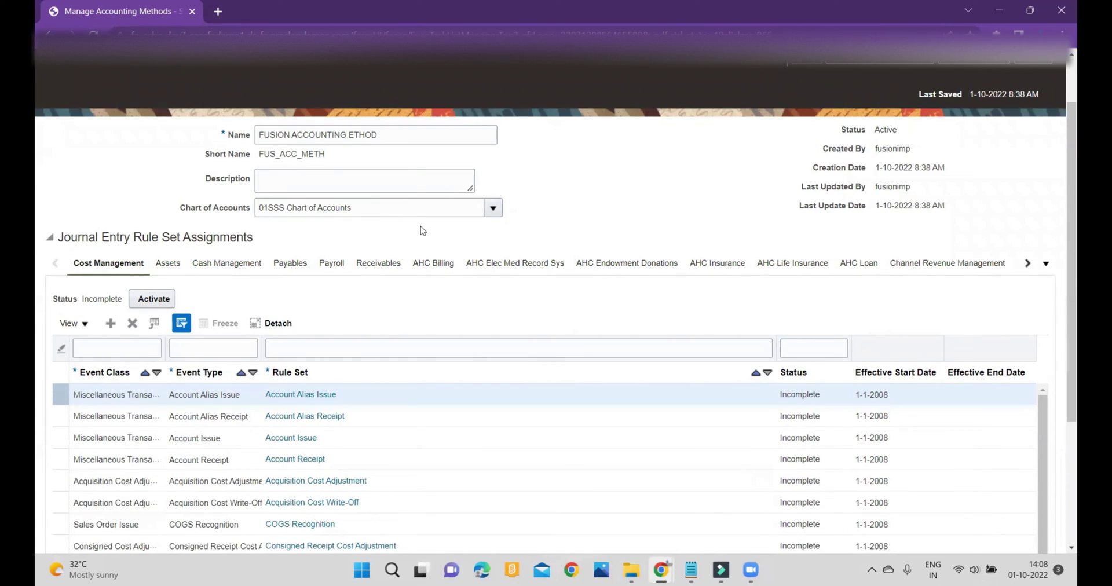
scroll(422, 230, "down", 1)
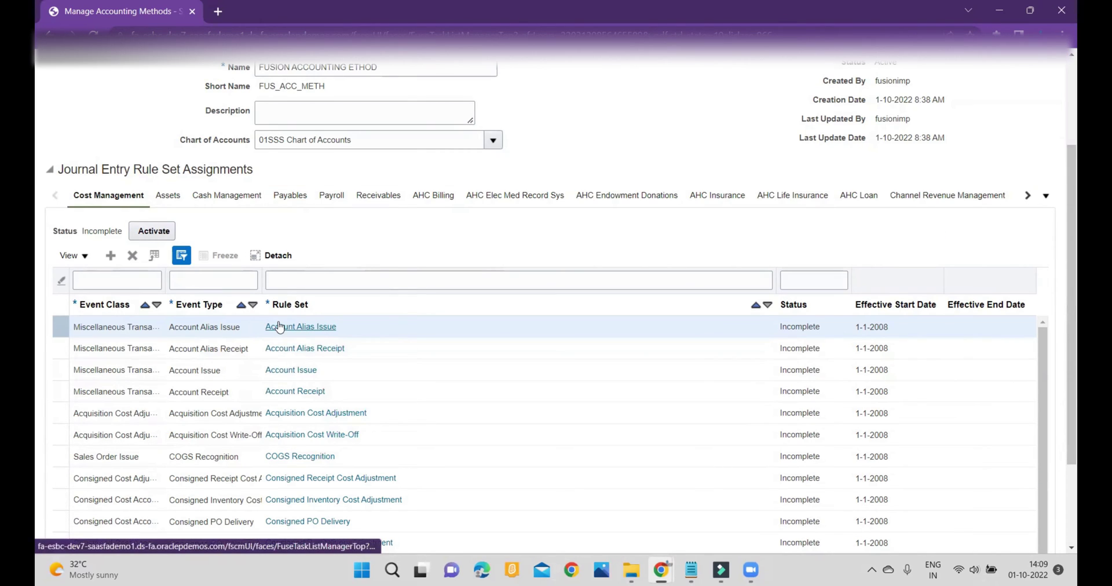
scroll(360, 352, "down", 3)
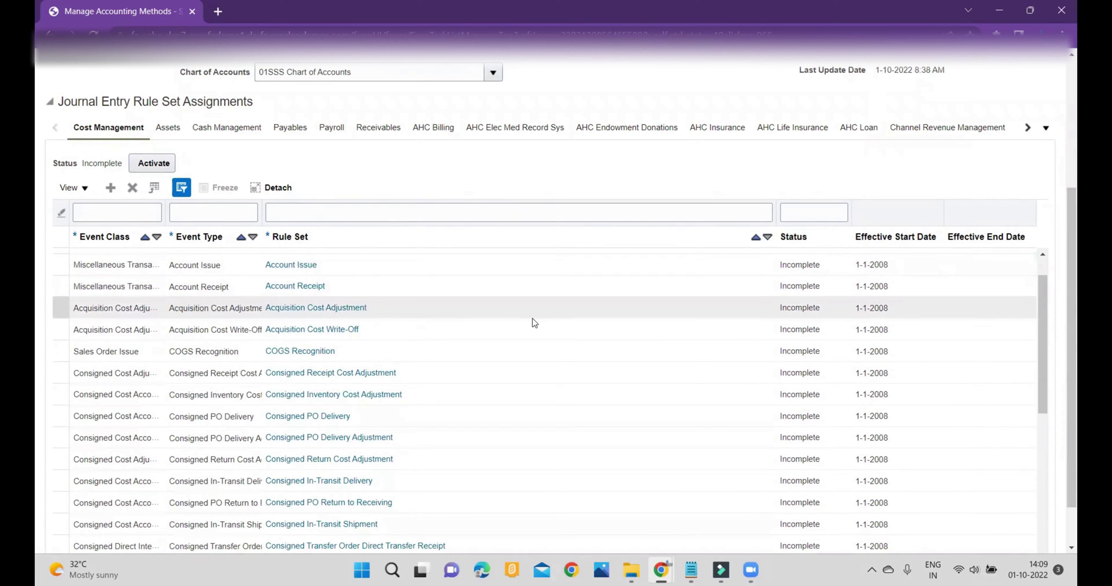
scroll(534, 322, "up", 5)
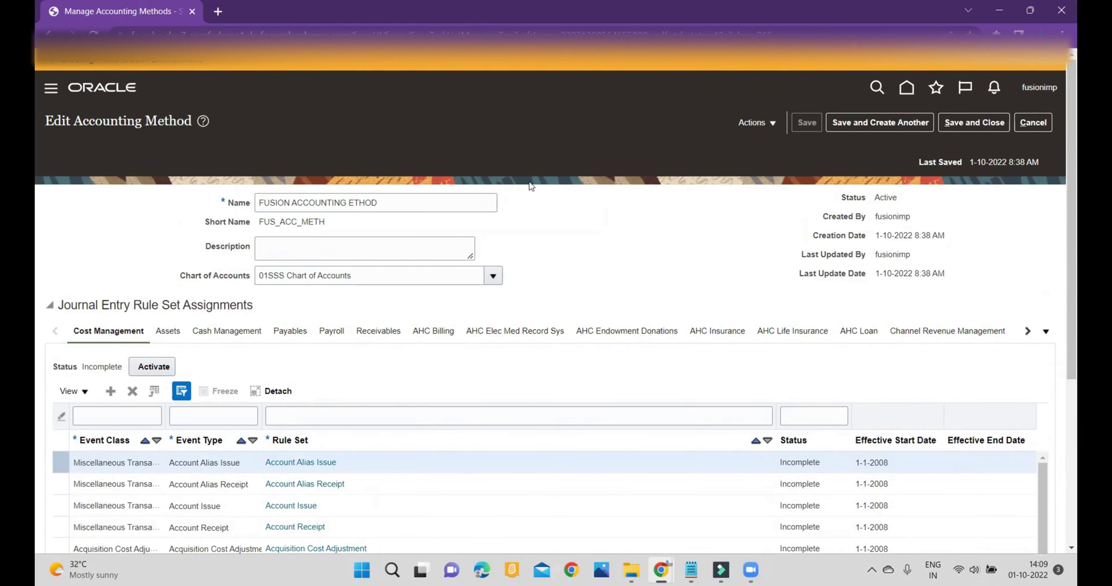
left_click(963, 124)
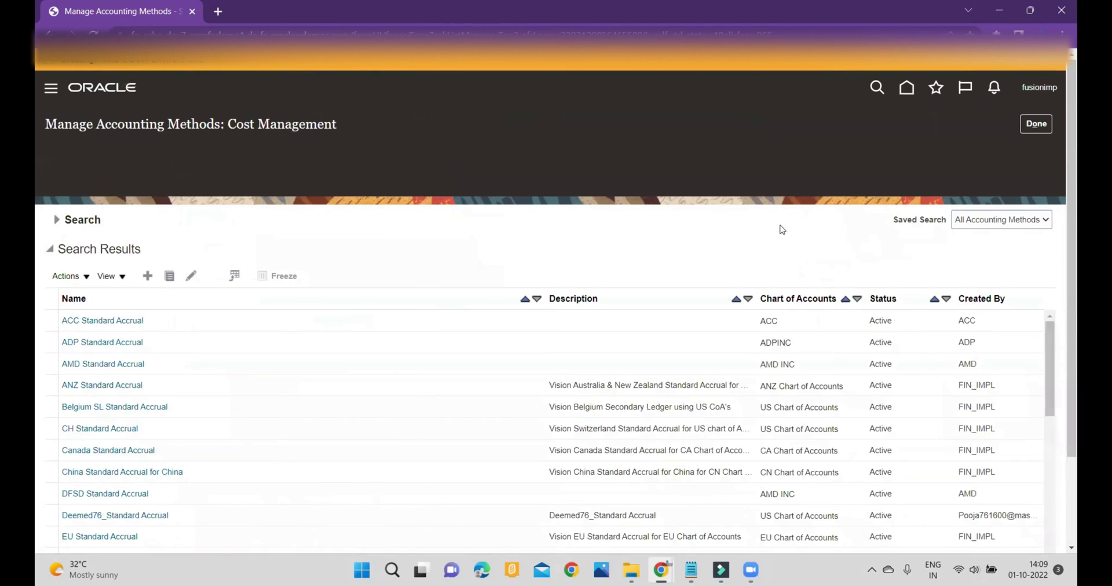
left_click(1033, 125)
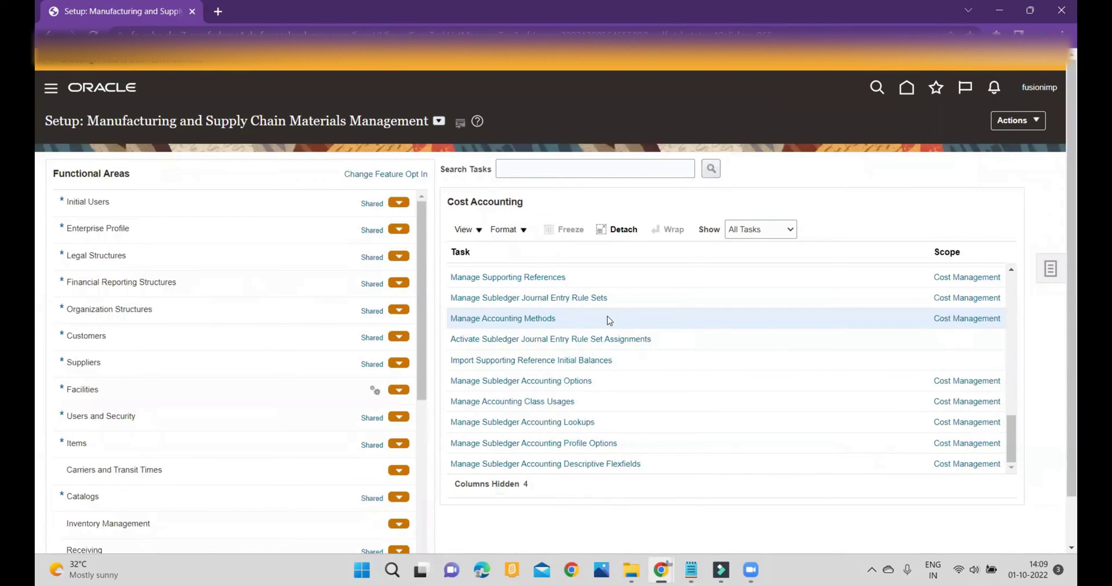
Step: Open the Manage Subledger Journal Entry Rule Sets task and start a duplicate of the Oracle-created Account Alias Issue rule set
left_click(510, 298)
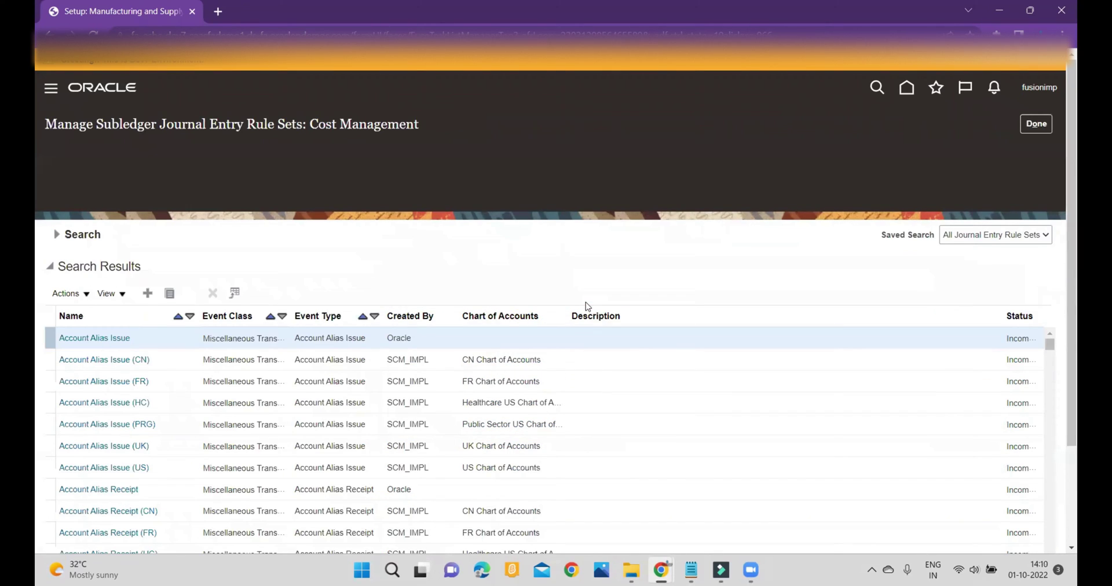
left_click(702, 199)
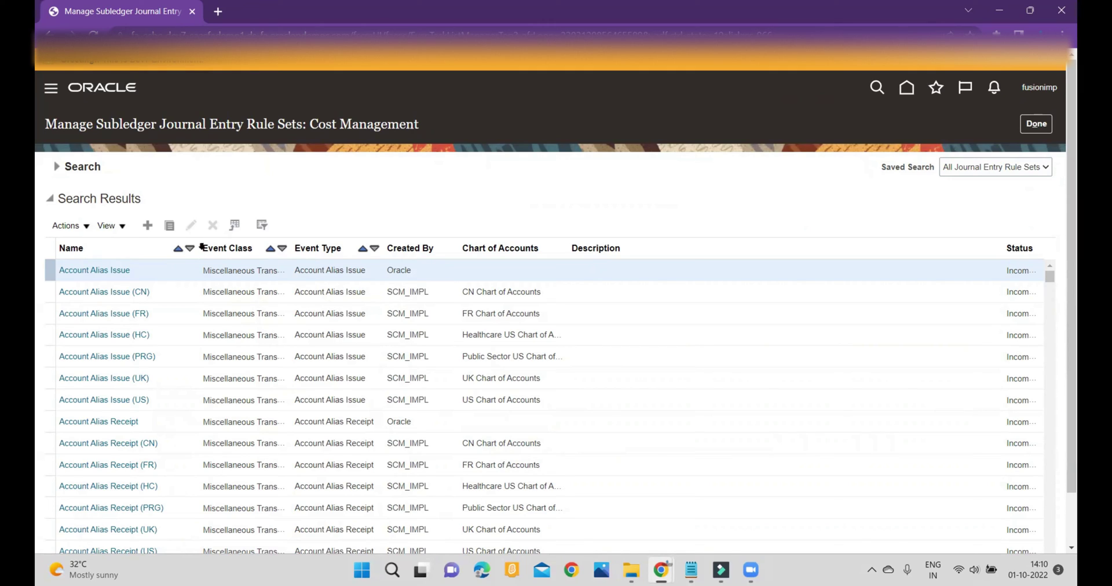
left_click(169, 225)
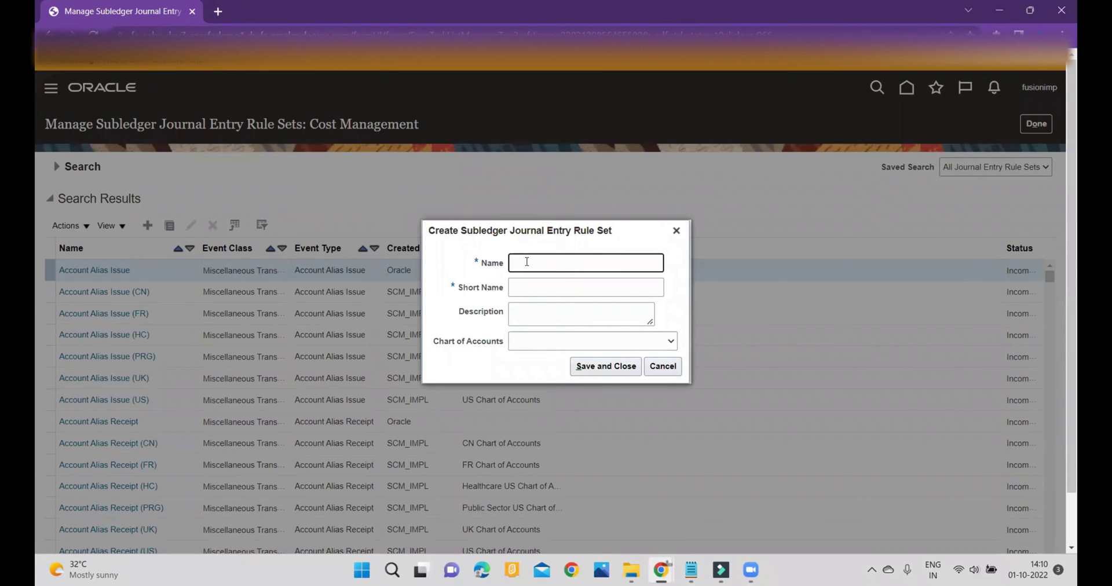
Step: Save the copied rule set with name FUSION ACCOUNT ALIAS ISSUE, short name FUS_ACC_ALIAS and chart of accounts 01SSS Chart of Accounts
type("FUSION ACCOUNT ALIASE")
left_click(547, 287)
type("FUS_ACC_ALIAS")
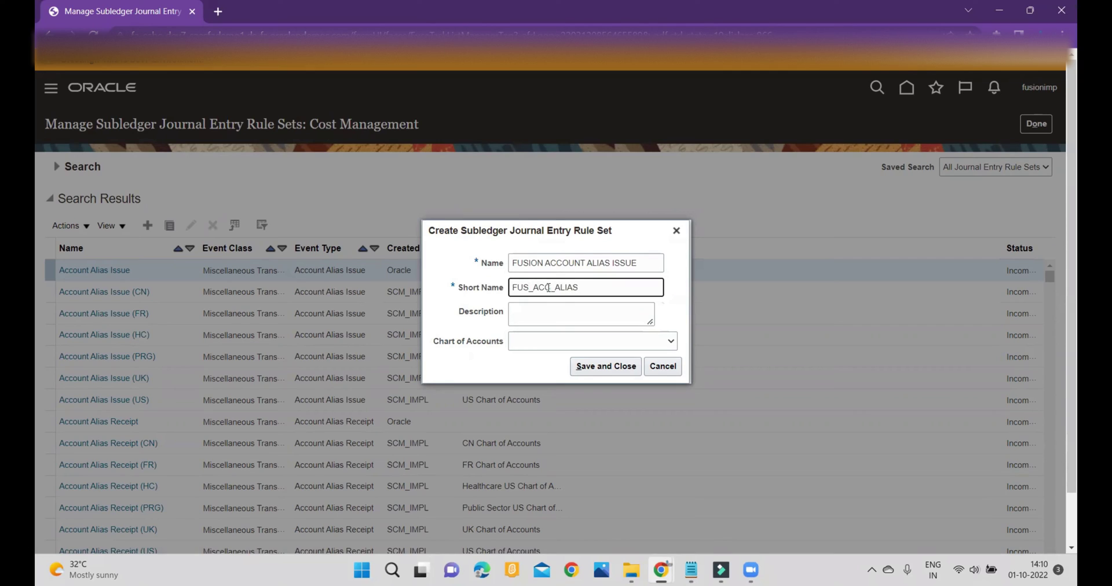
left_click(653, 346)
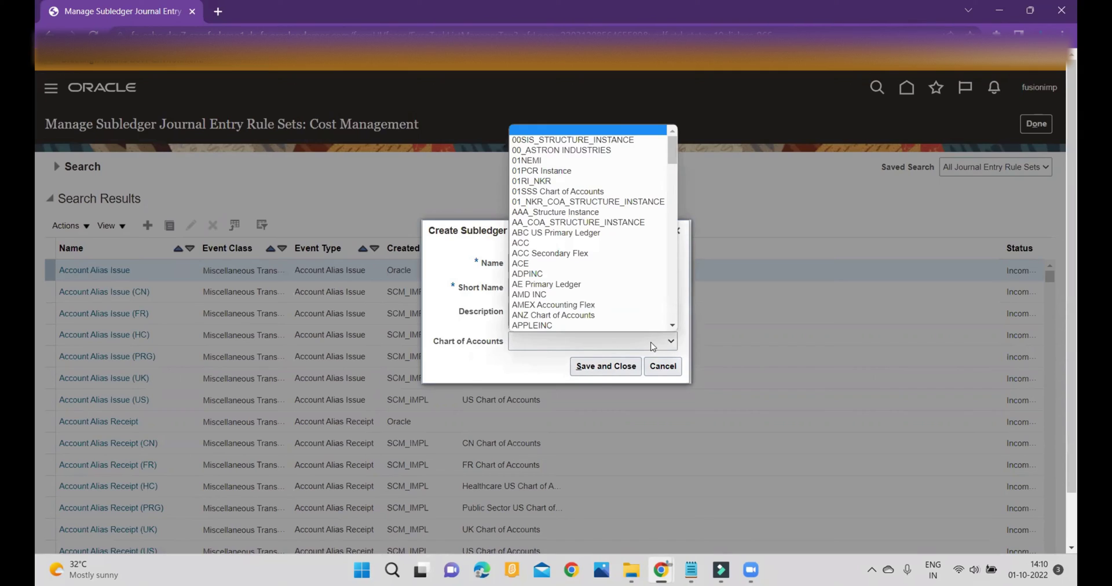
left_click(590, 191)
left_click(605, 366)
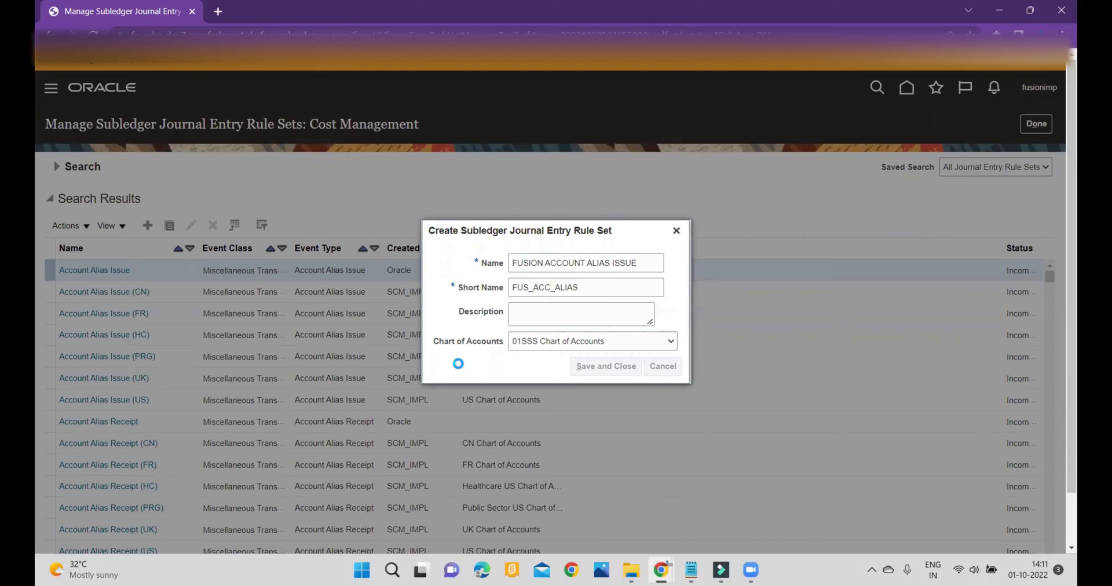
scroll(460, 369, "down", 1)
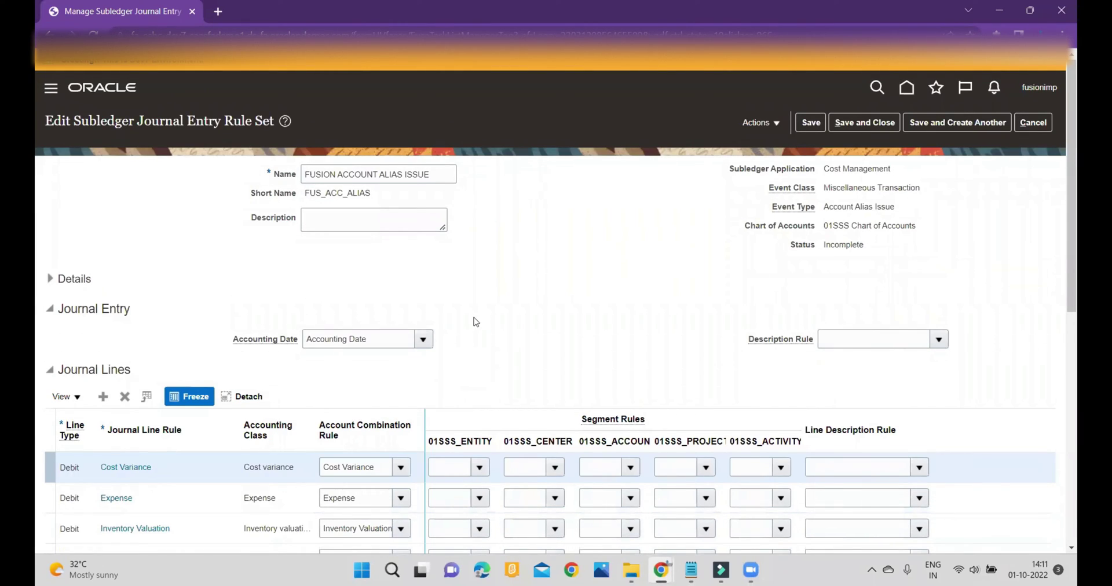
Step: Assign the FUSION TEST line description rule to the debit Inventory Valuation journal line and save the rule set
scroll(586, 325, "down", 3)
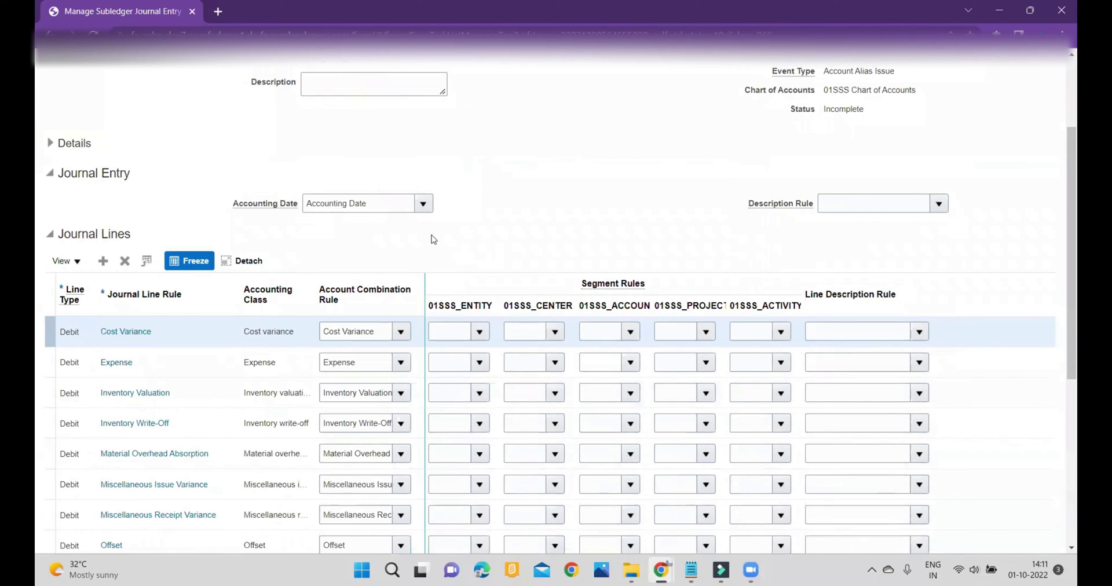
scroll(524, 155, "up", 1)
scroll(523, 155, "down", 3)
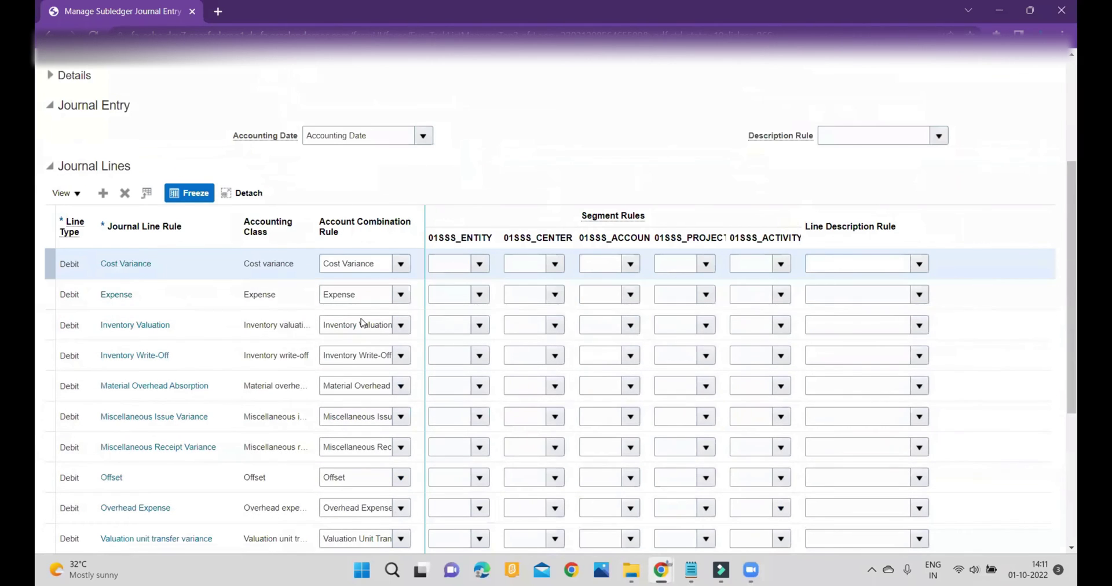
left_click(198, 330)
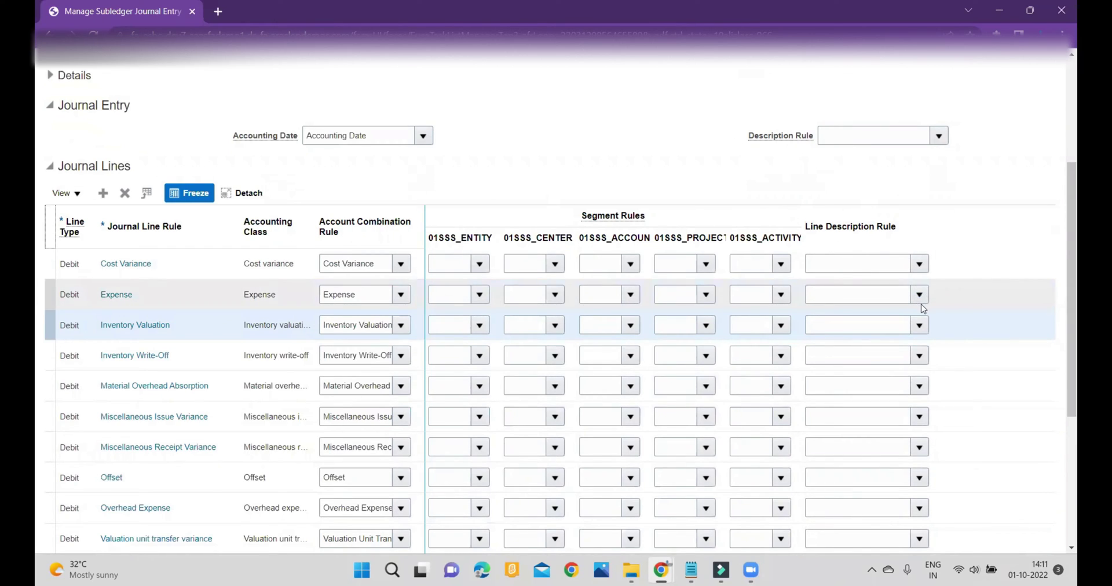
left_click(921, 326)
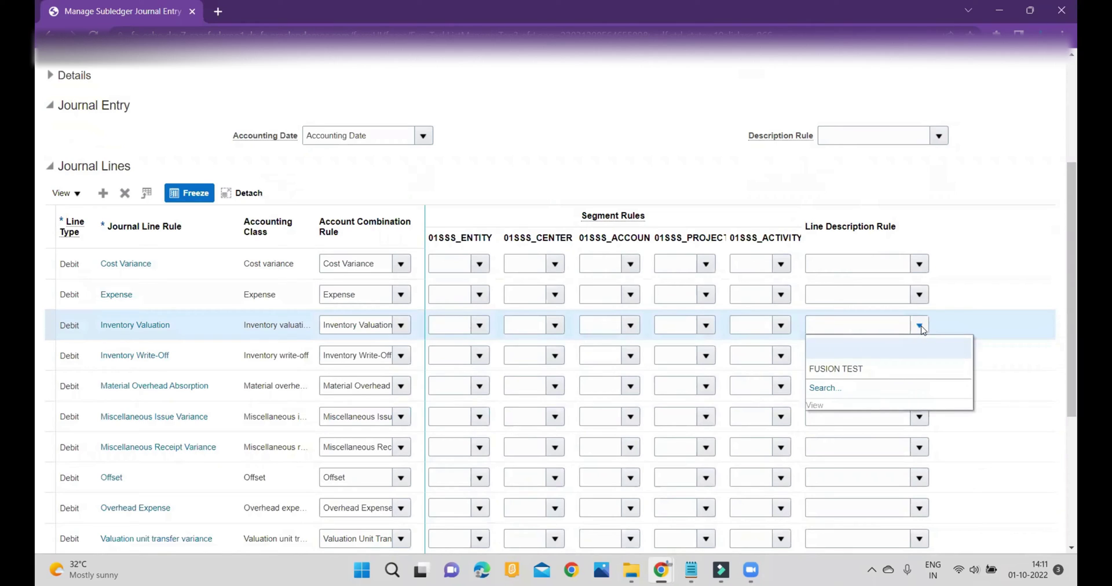
left_click(871, 371)
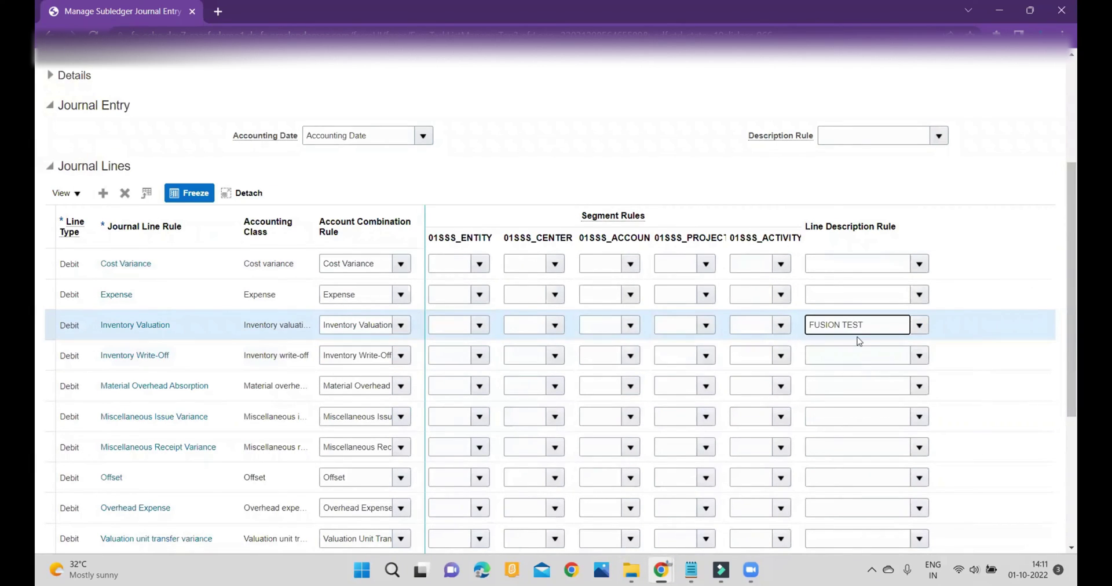
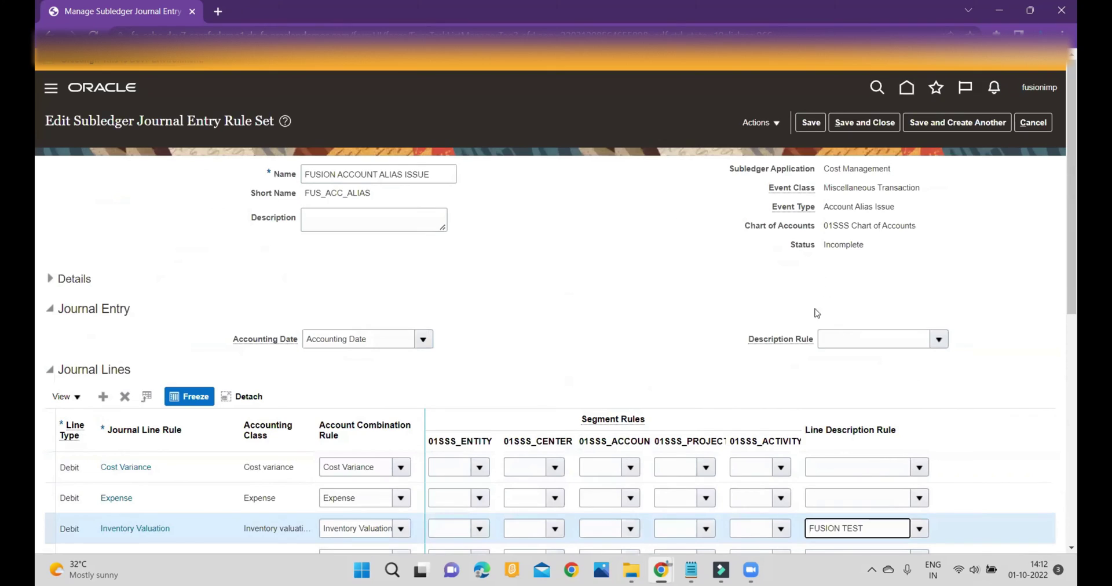
left_click(810, 124)
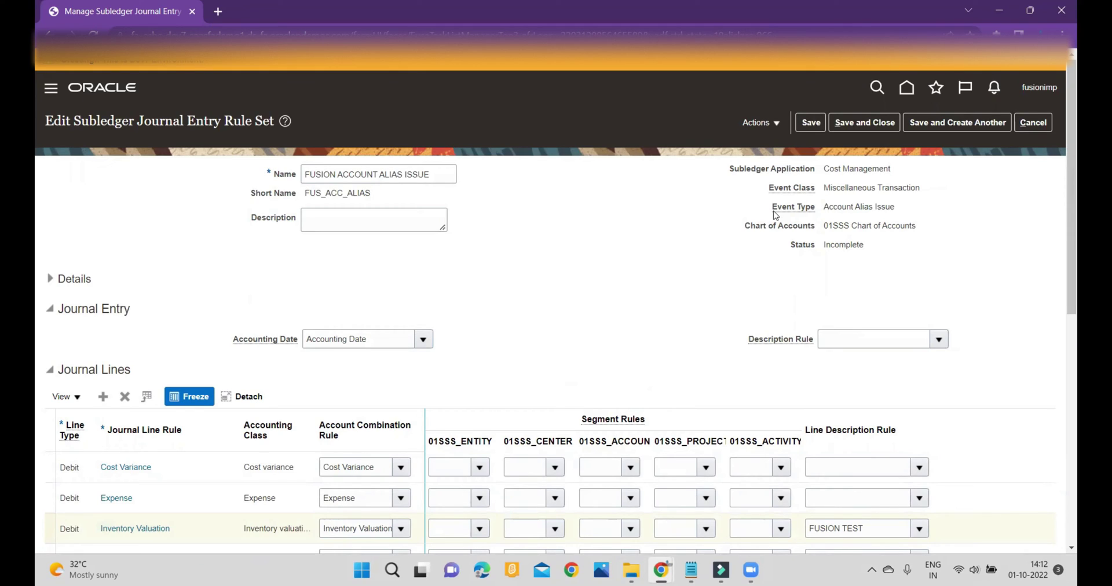
Step: Activate the FUSION ACCOUNT ALIAS ISSUE rule set, then save and close it to return to the Cost Accounting task list
left_click_drag(772, 213, 815, 214)
scroll(976, 291, "down", 3)
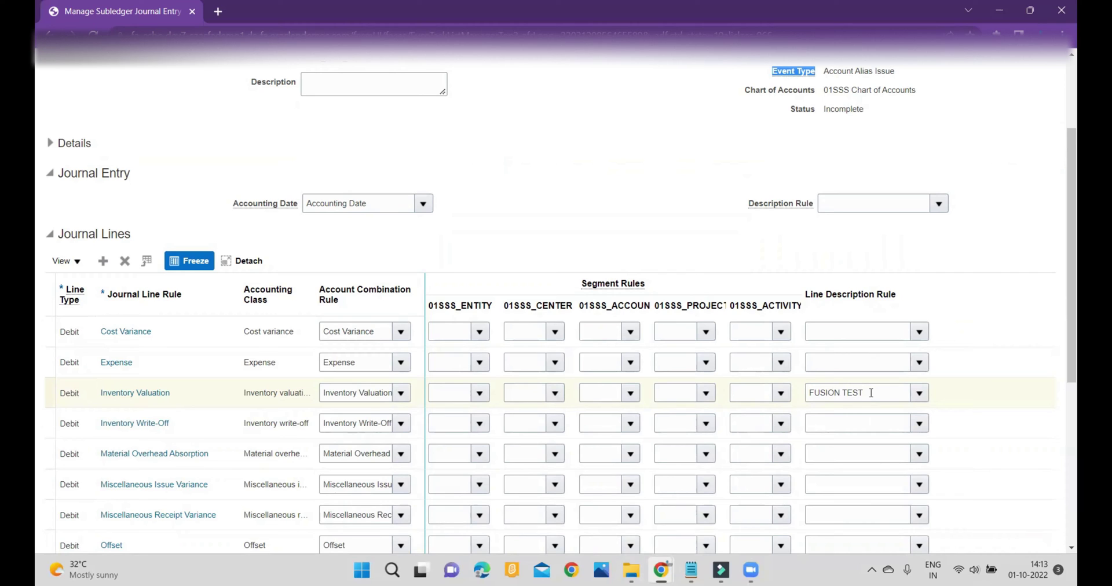
scroll(870, 393, "up", 3)
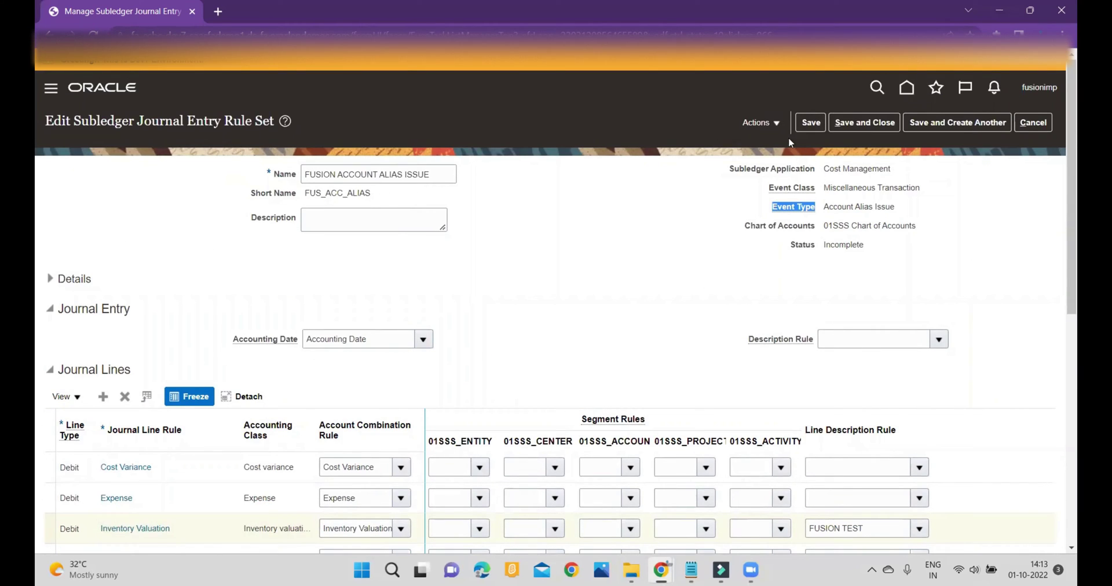
left_click(779, 126)
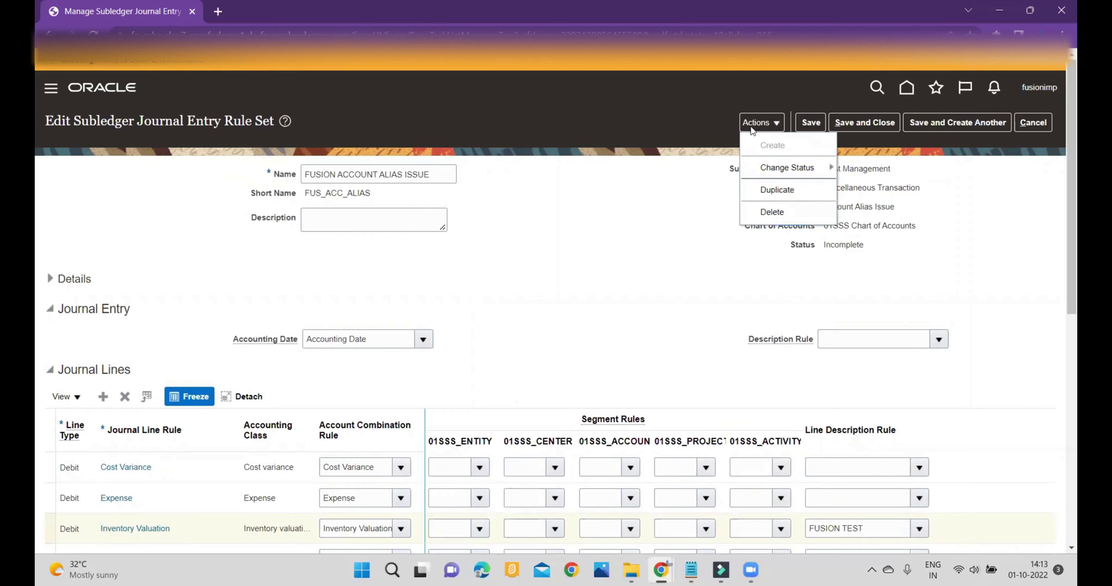
mouse_move(786, 169)
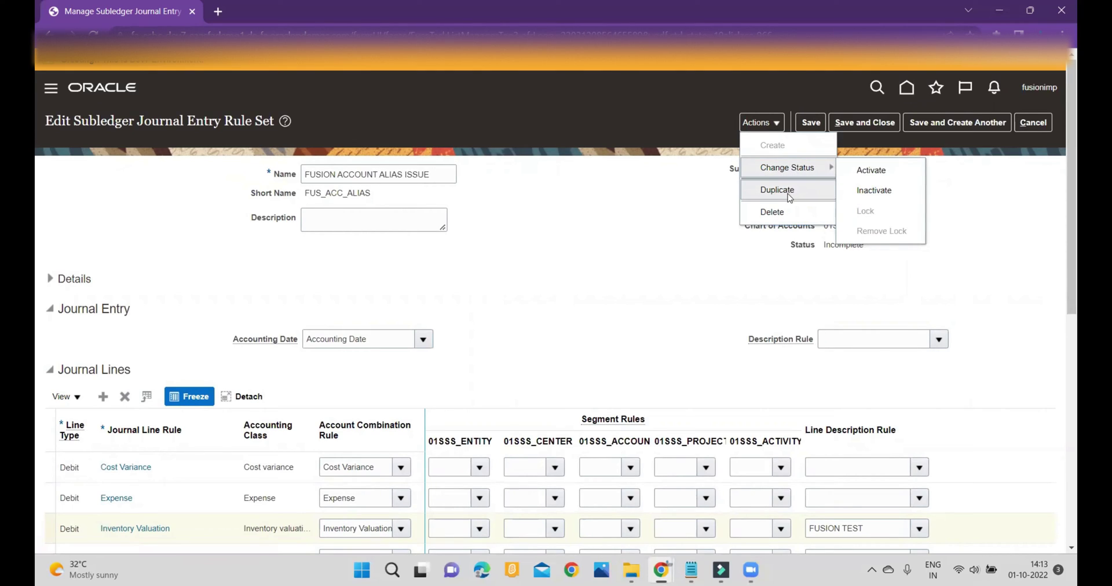
left_click(877, 193)
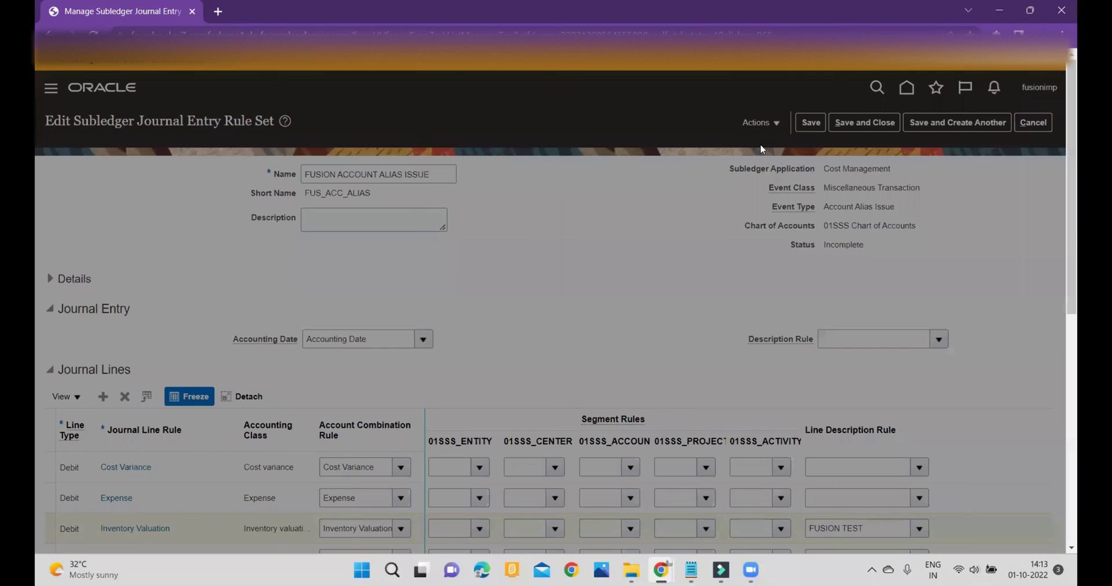
left_click(696, 318)
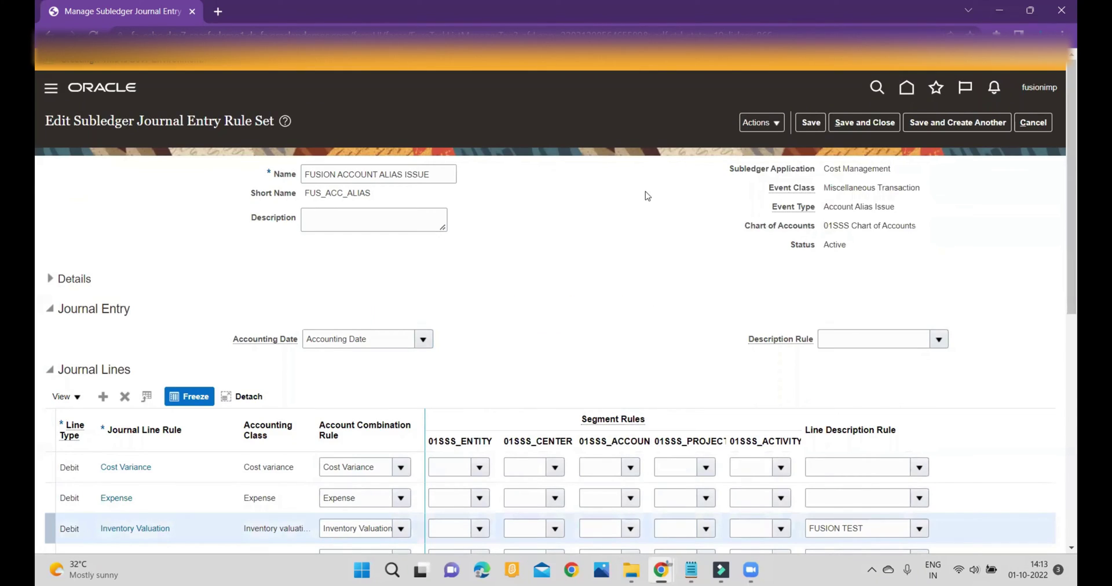
left_click(868, 126)
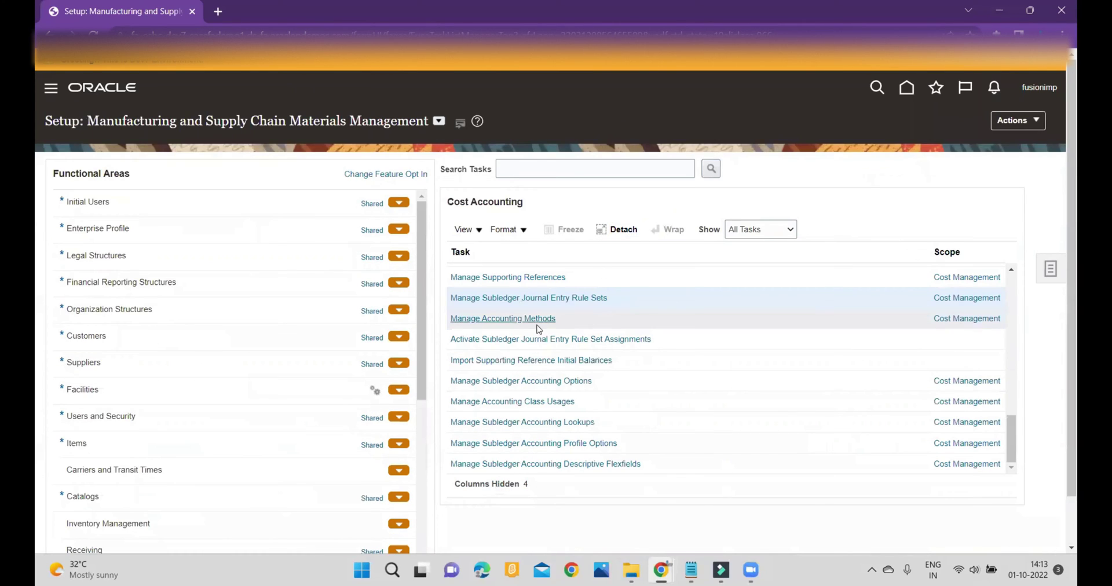
Step: Open the Manage Accounting Methods task, search for FUSION and open the FUSION ACCOUNTING ETHOD method
left_click(528, 319)
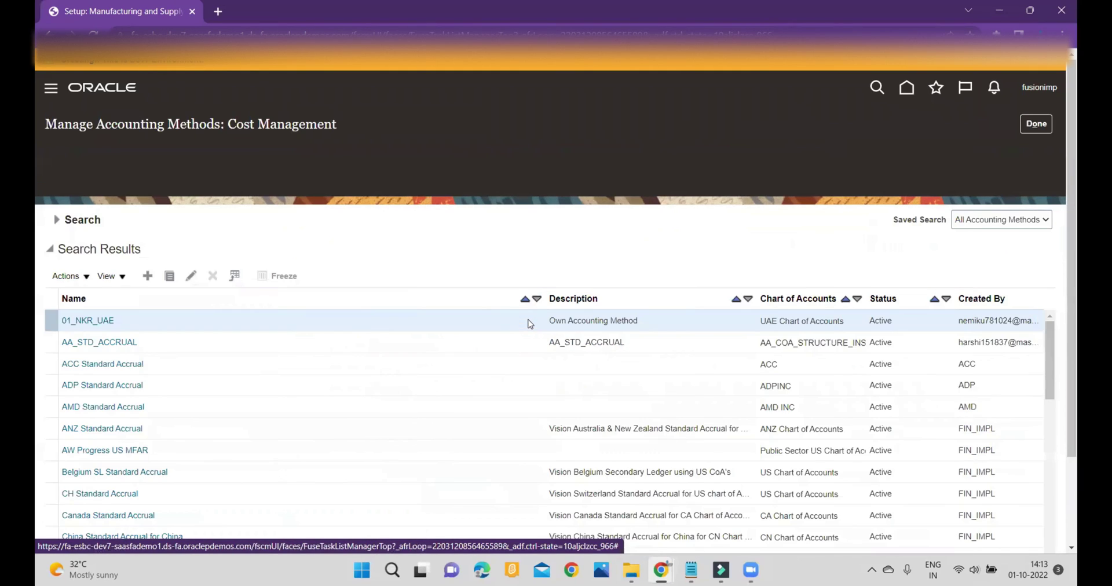
left_click(53, 168)
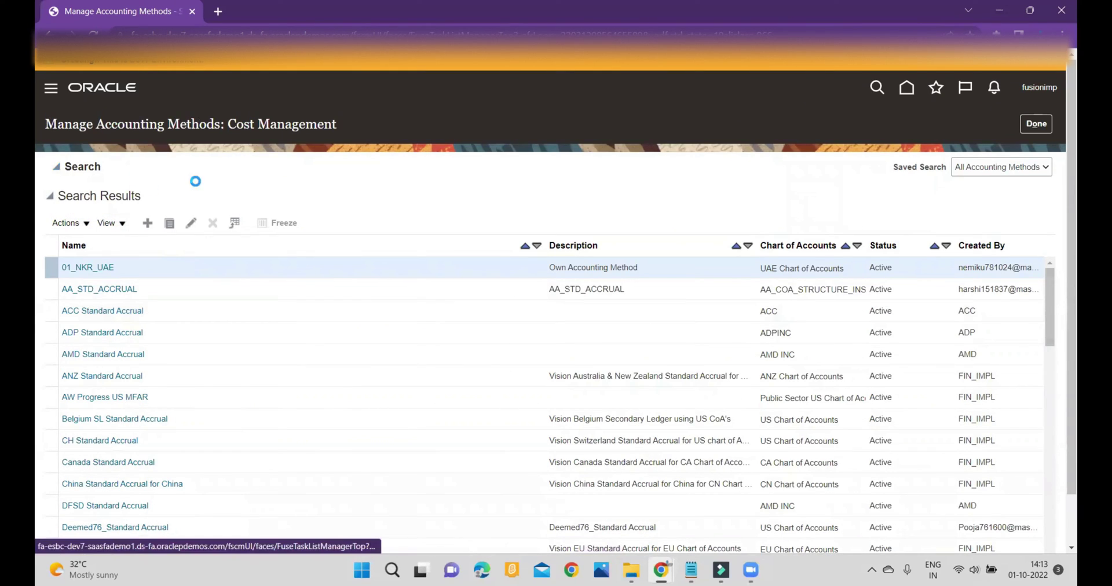
left_click(203, 188)
type("FUSION")
key("Return")
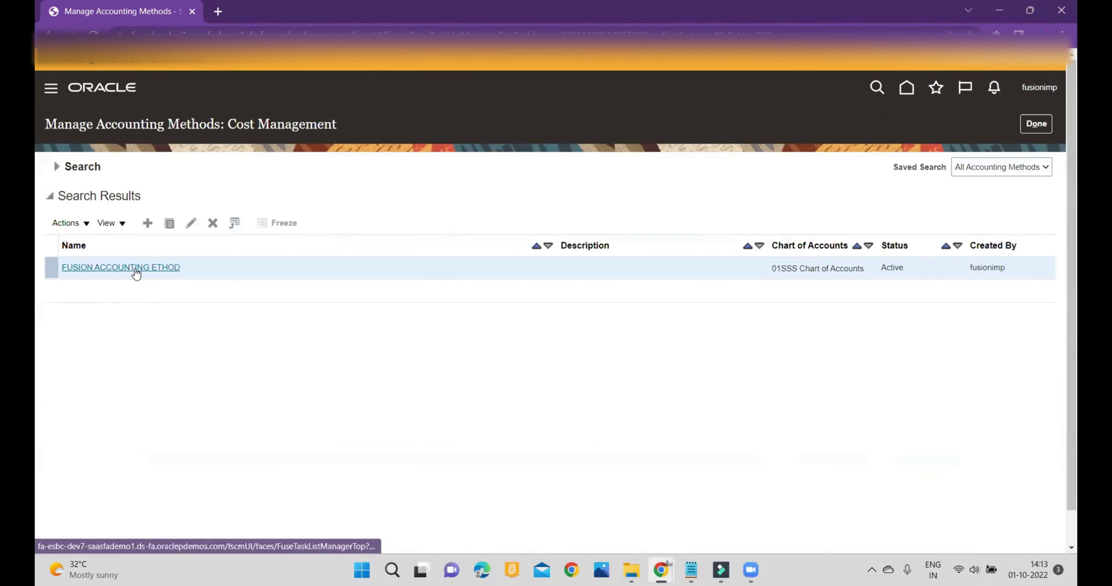
left_click(141, 271)
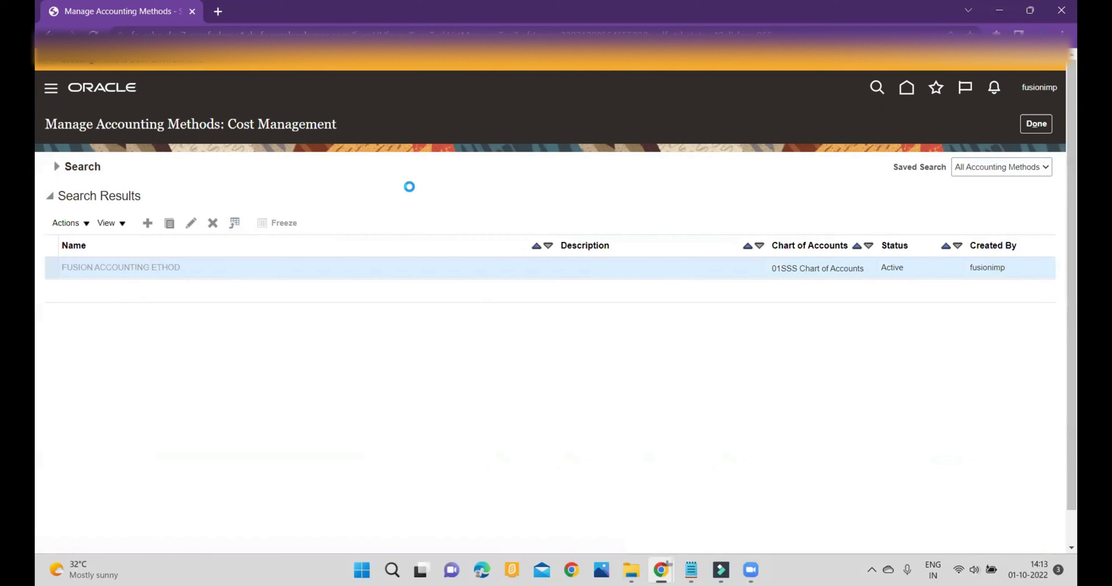
Step: Set the effective end date of the existing Account Alias Issue rule set assignment to 30-9-2022 and save the accounting method
scroll(518, 298, "down", 5)
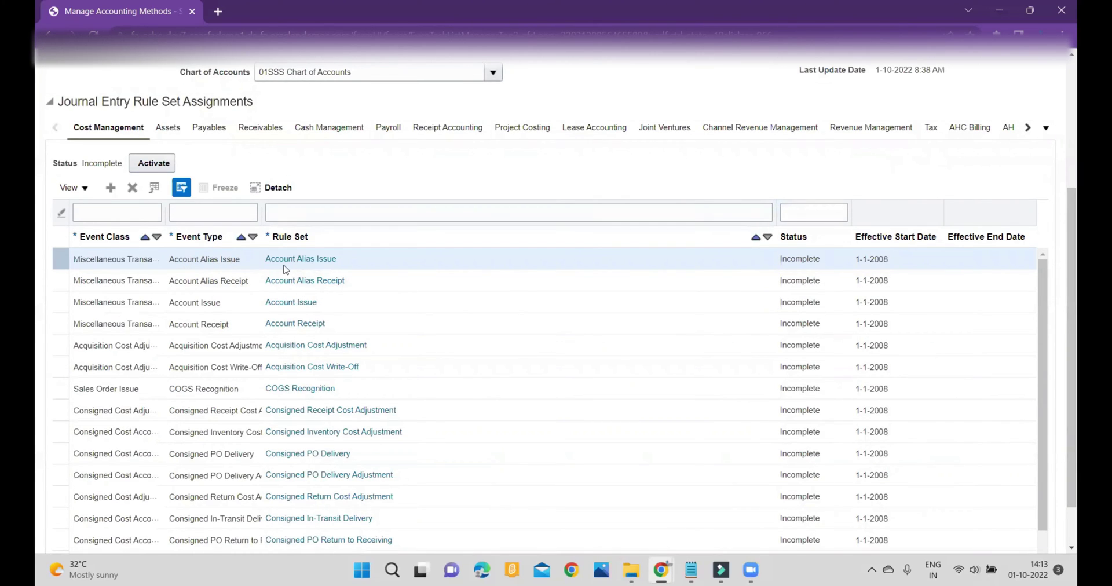
left_click(993, 255)
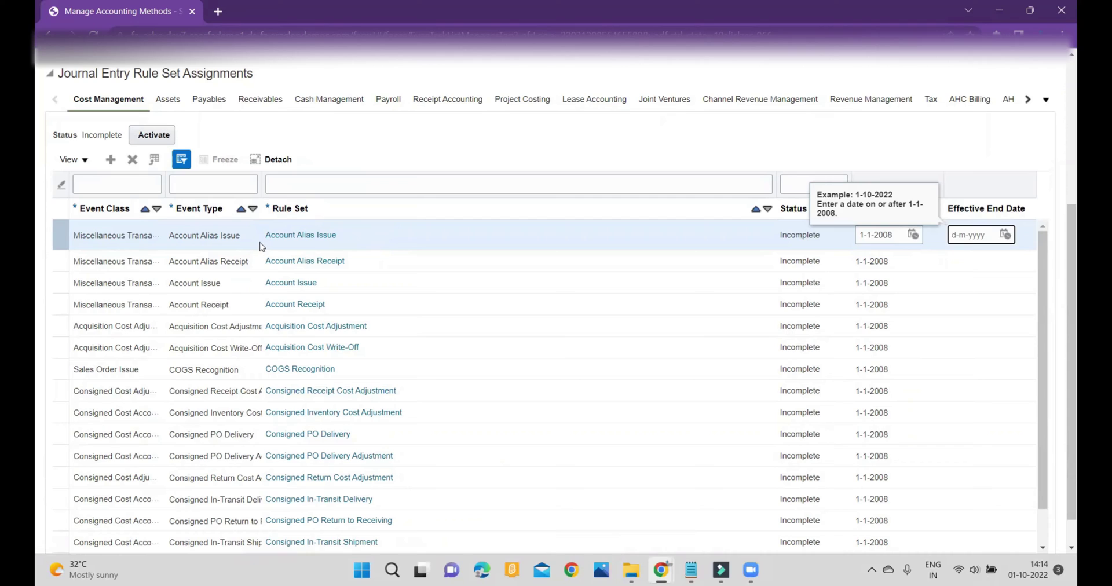
left_click(1004, 236)
left_click(955, 297)
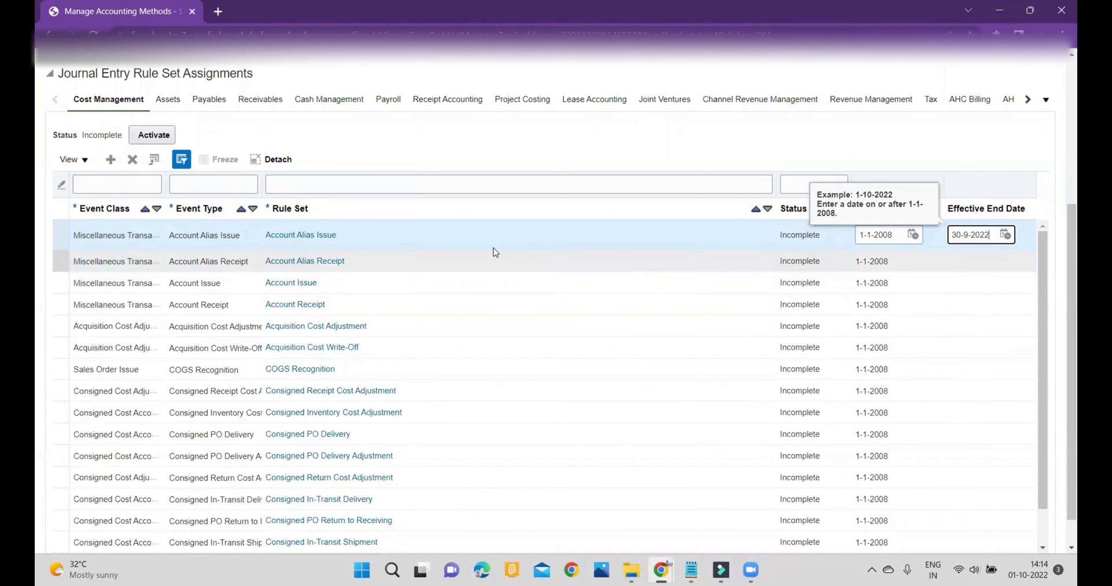
left_click(434, 152)
scroll(434, 153, "up", 3)
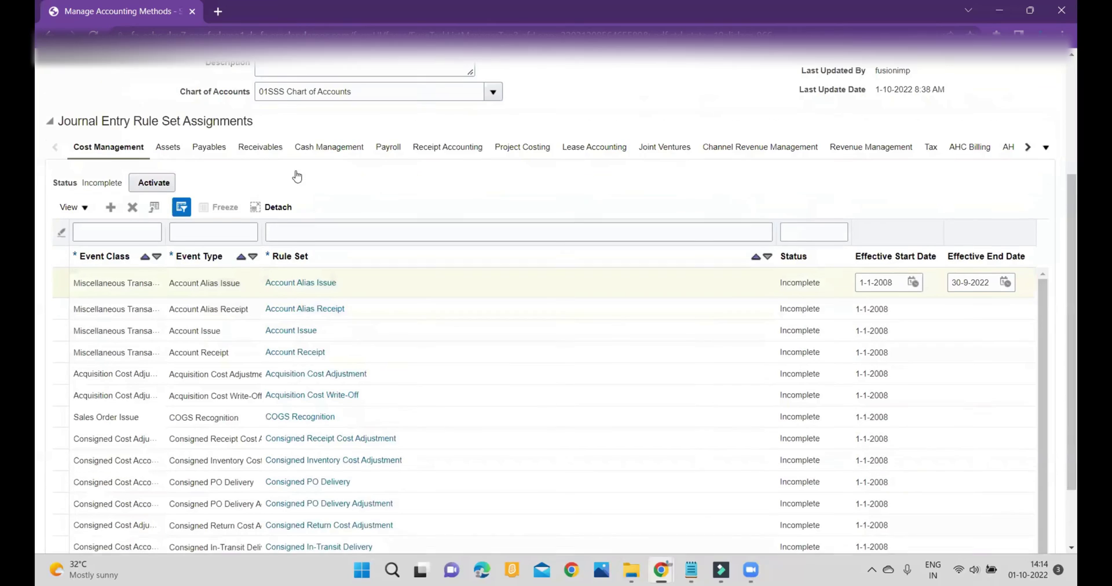
scroll(865, 161, "up", 2)
left_click(806, 123)
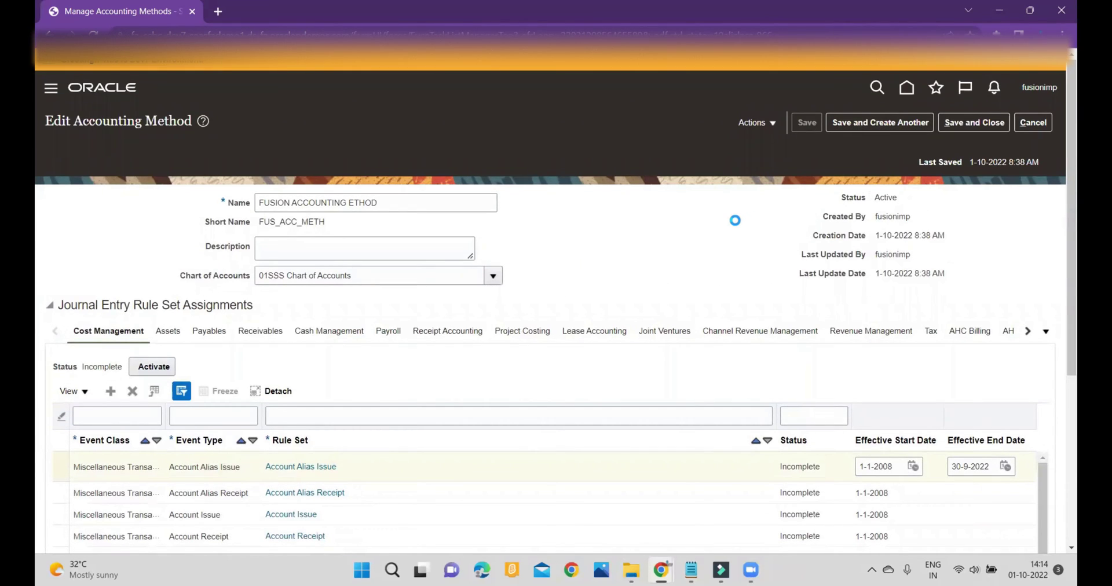
Step: Add a Cost Management rule set assignment with event class Miscellaneous Transaction and event type Account Alias Issue
scroll(738, 216, "down", 5)
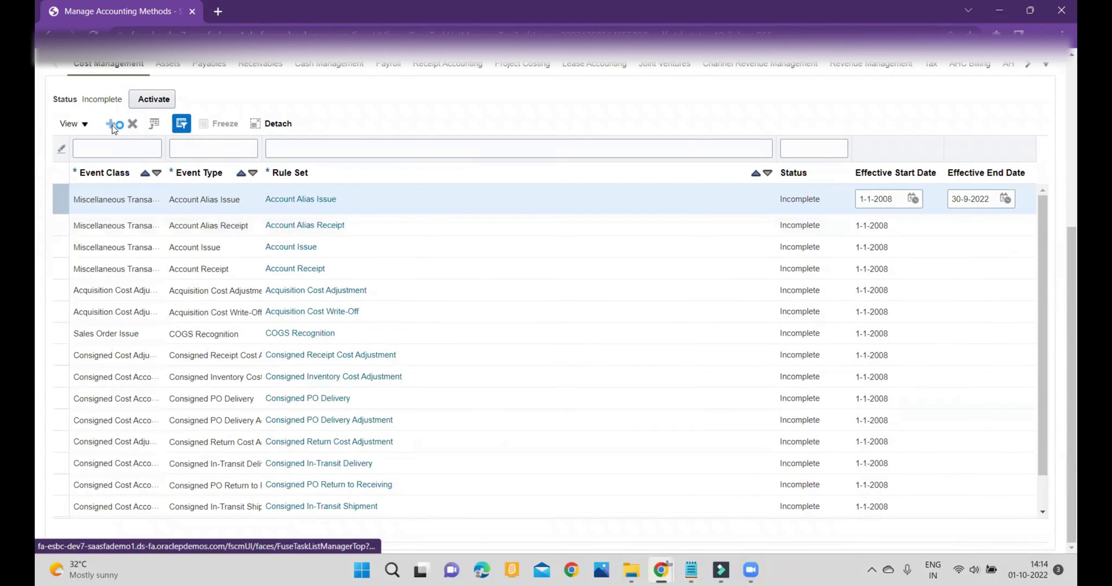
scroll(351, 248, "up", 2)
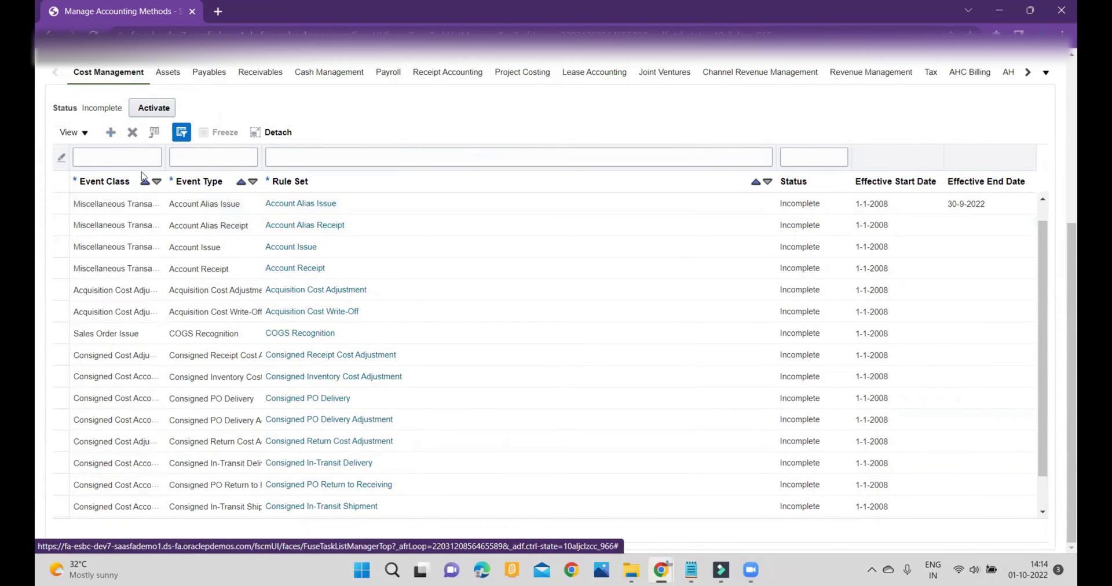
scroll(351, 247, "up", 2)
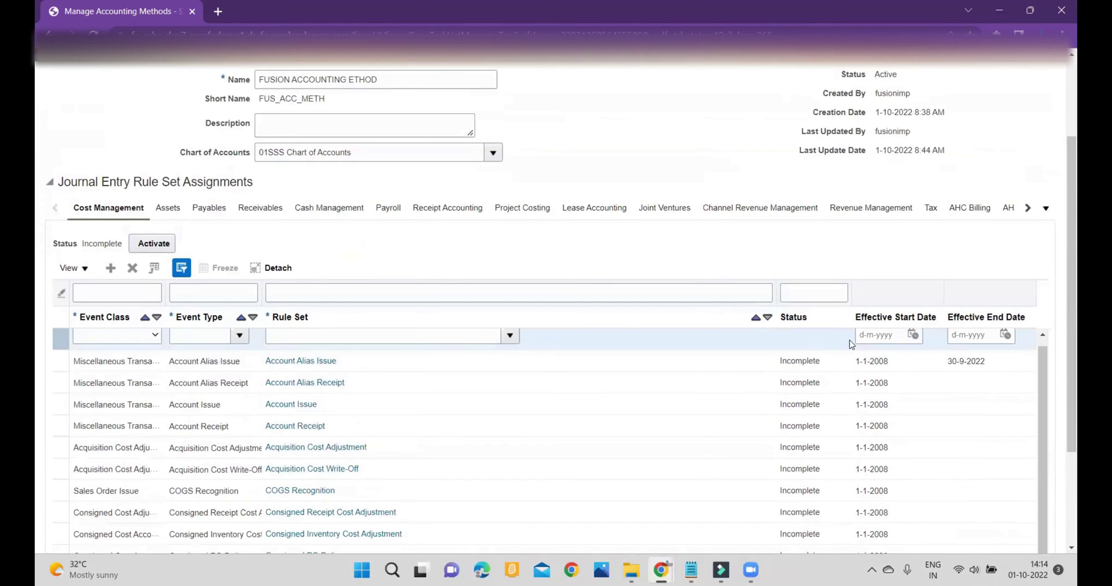
left_click(147, 340)
left_click(148, 339)
left_click(147, 339)
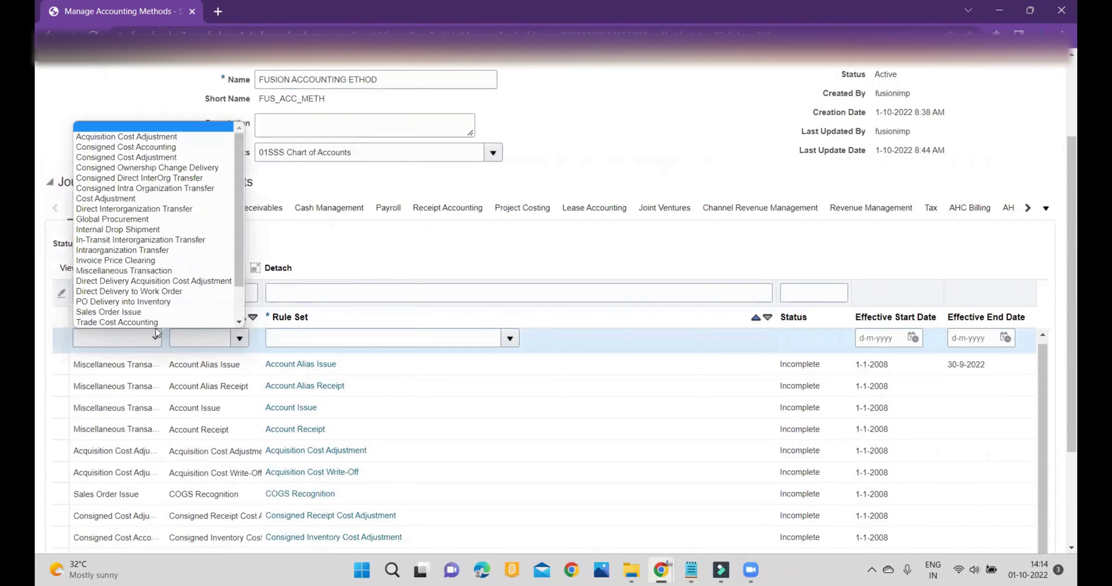
left_click(141, 273)
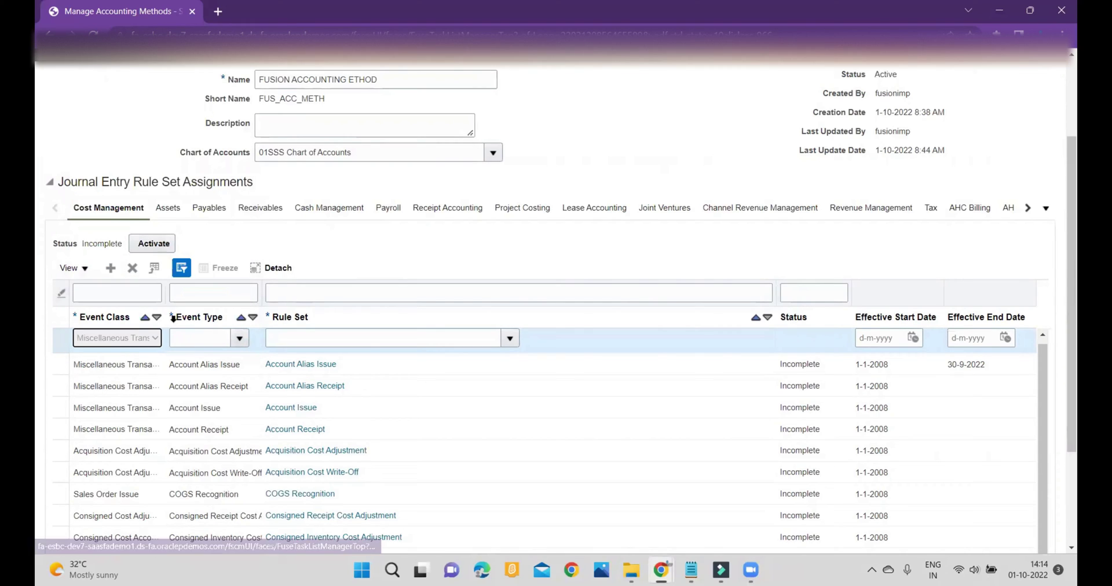
left_click(239, 339)
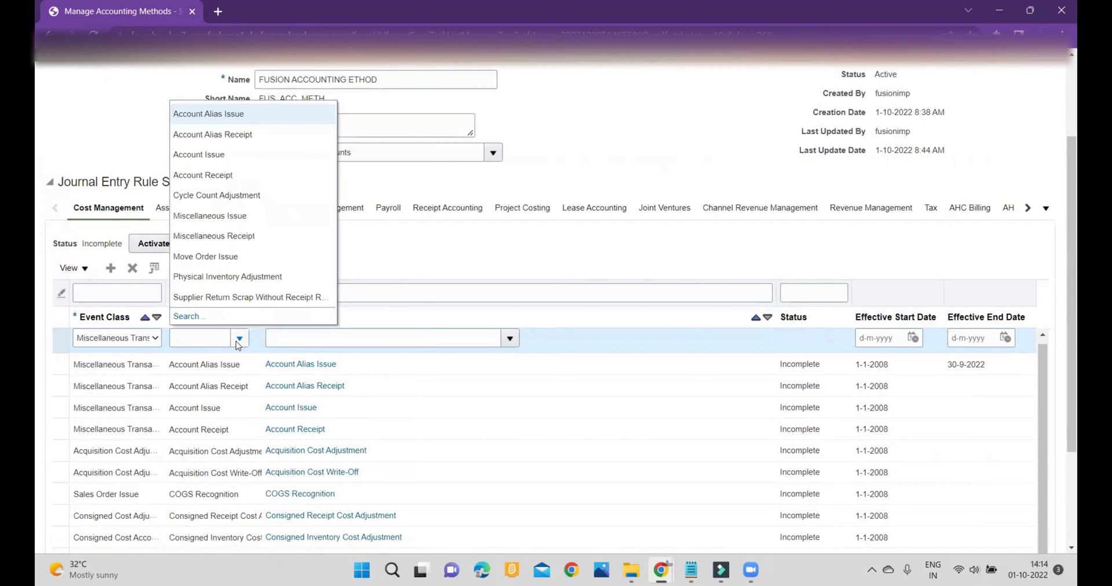
left_click(226, 154)
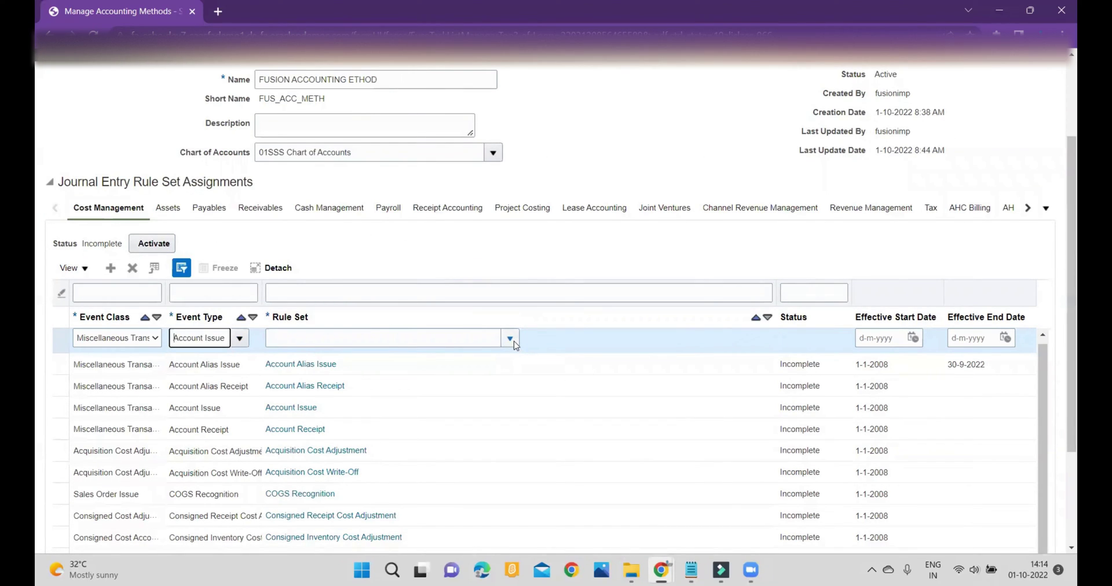
left_click(510, 339)
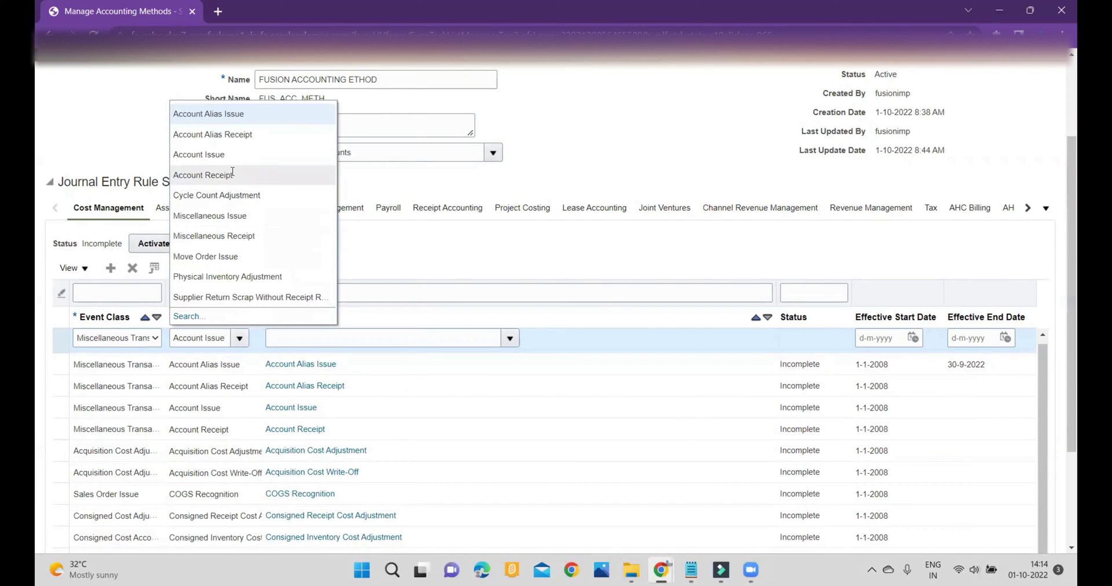
left_click(235, 114)
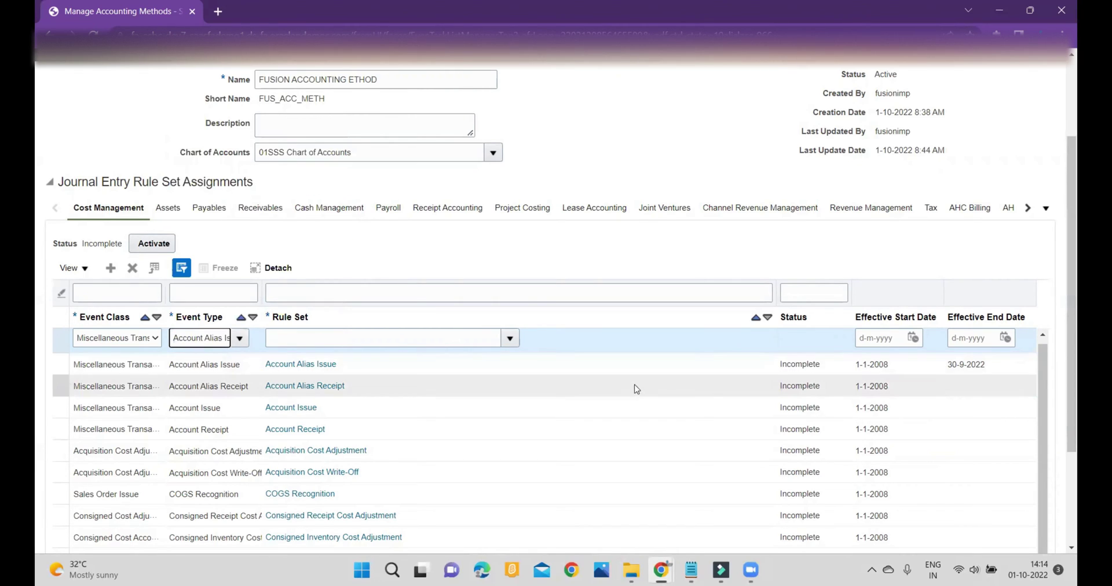
Step: Assign the FUSION ACCOUNT ALIAS ISSUE rule set with effective start date 1-10-2022, save, and activate the Cost Management rule set assignments
left_click(510, 340)
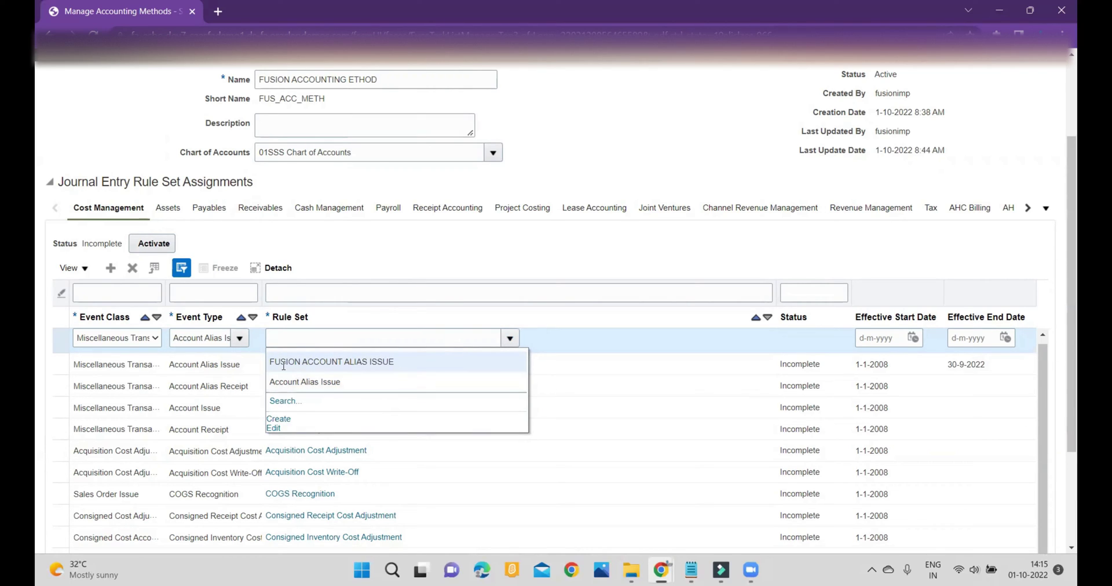
left_click(290, 362)
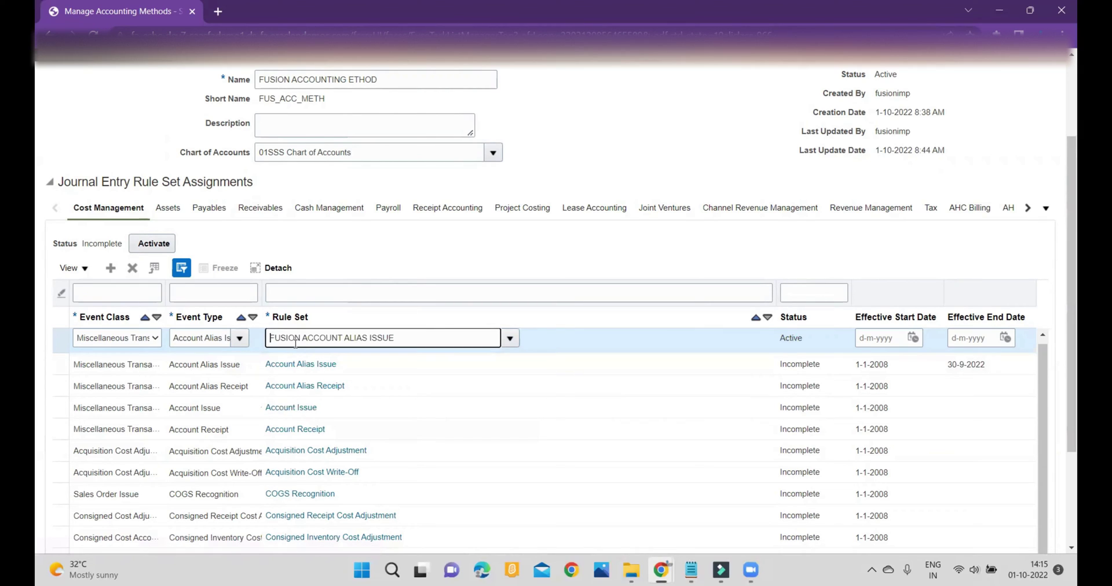
left_click(912, 338)
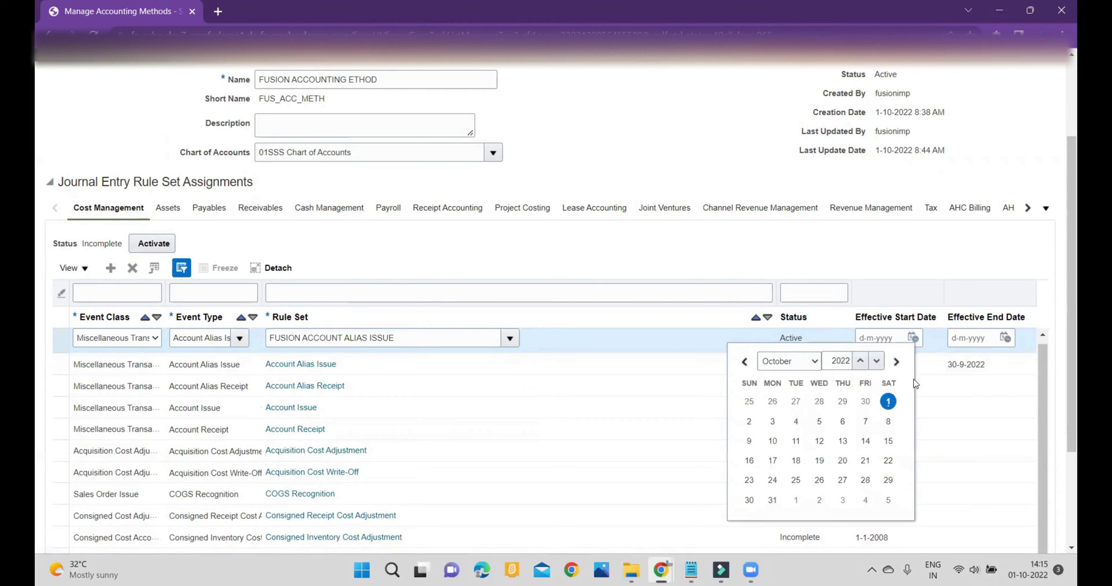
left_click(888, 401)
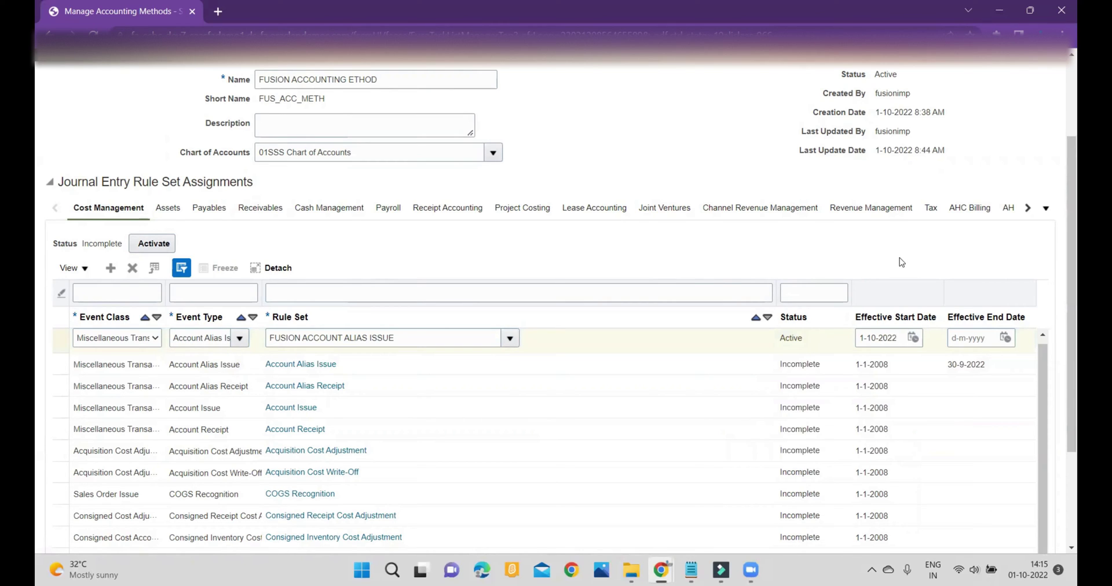
scroll(825, 262, "up", 3)
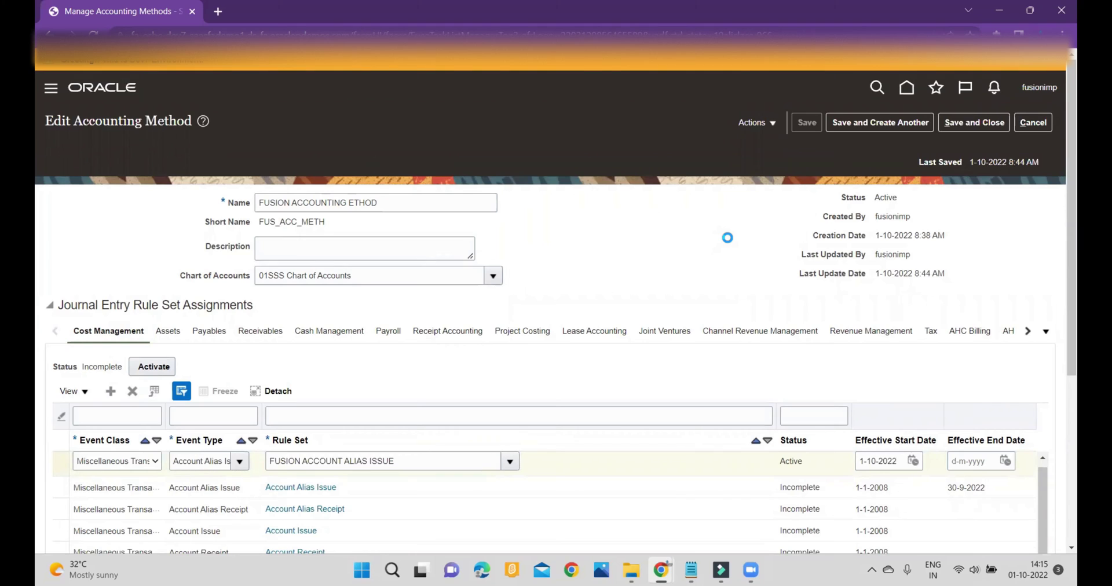
scroll(727, 240, "down", 5)
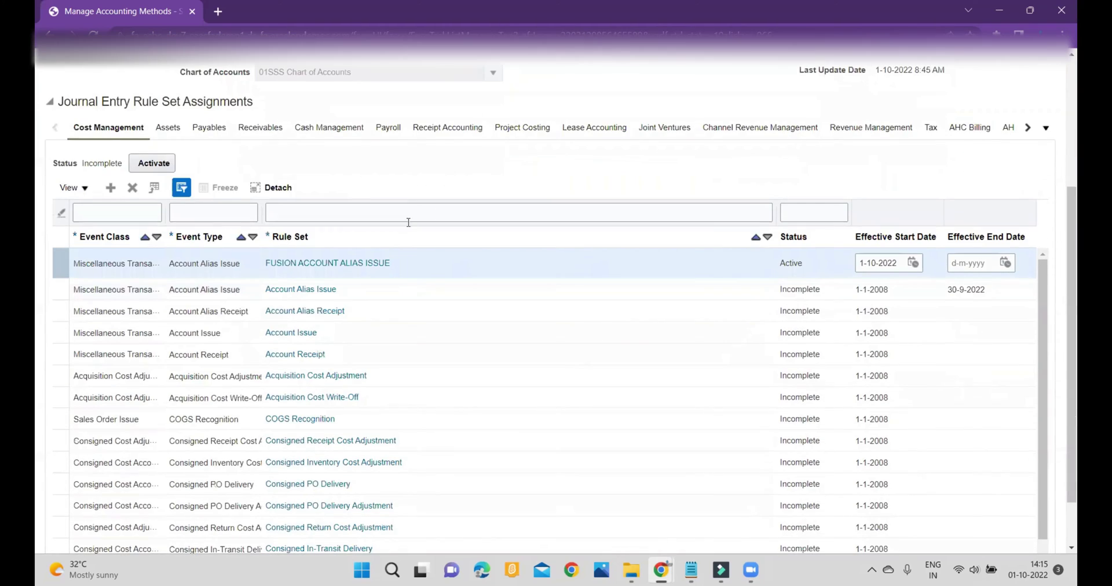
left_click(164, 164)
Step: Review the journal lines of the assigned FUSION ACCOUNT ALIAS ISSUE rule set, and save and close the accounting method to return to the task list
left_click(308, 262)
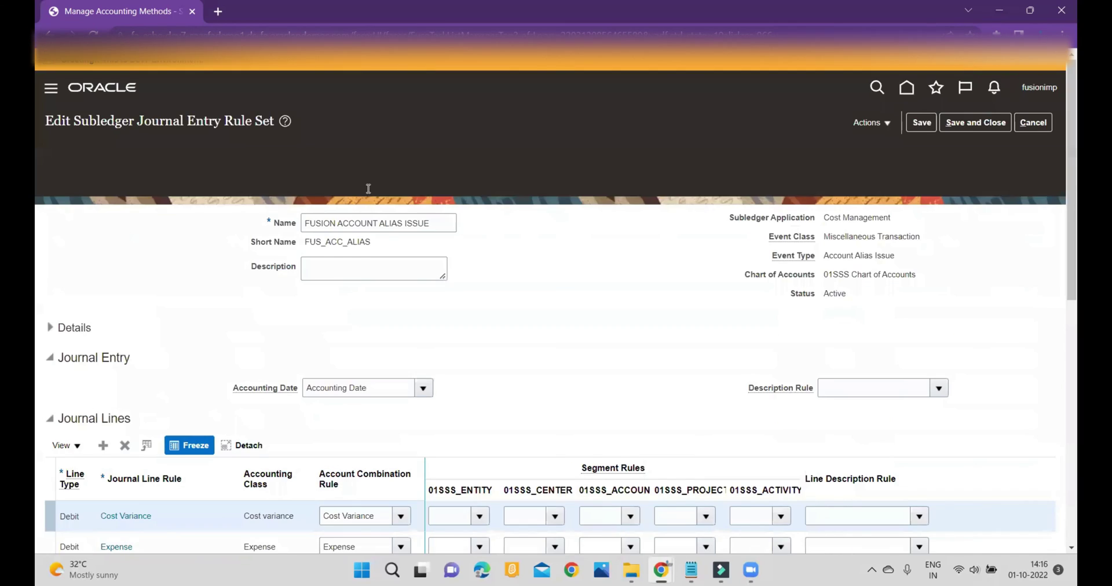
scroll(839, 518, "down", 2)
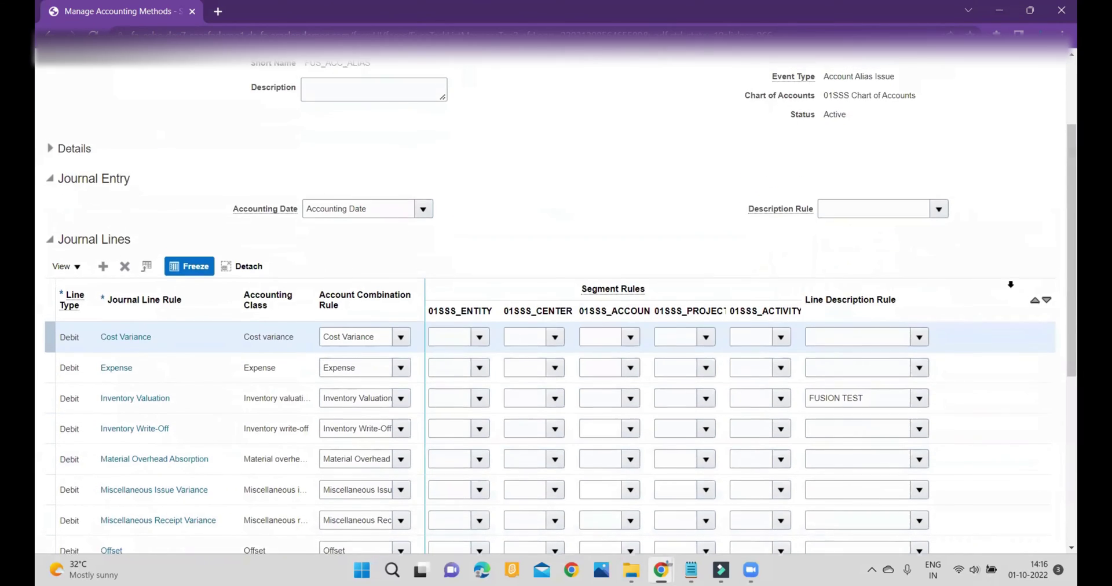
scroll(1007, 284, "up", 5)
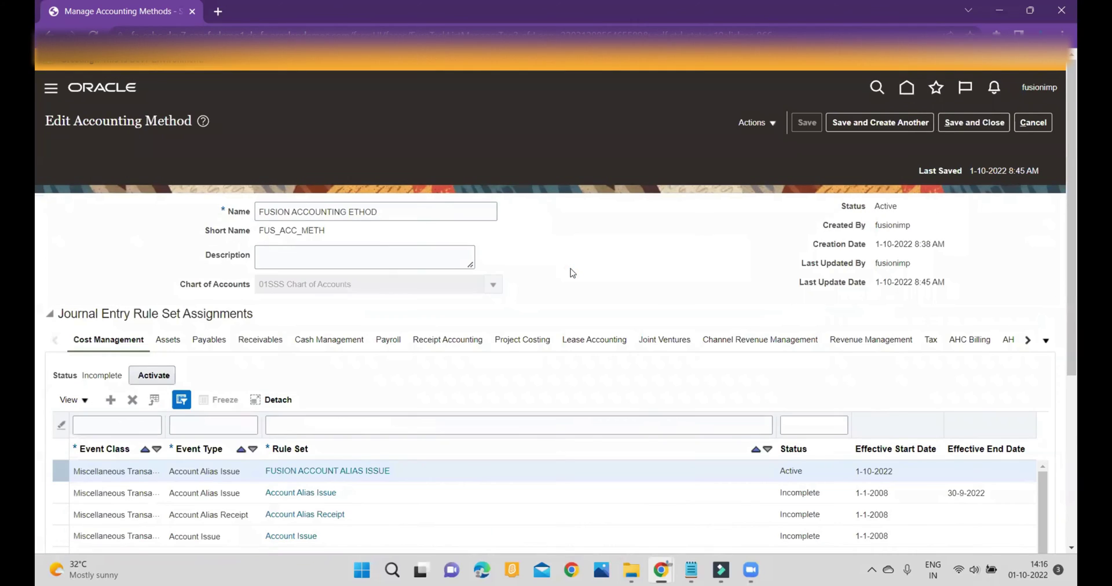
left_click(976, 123)
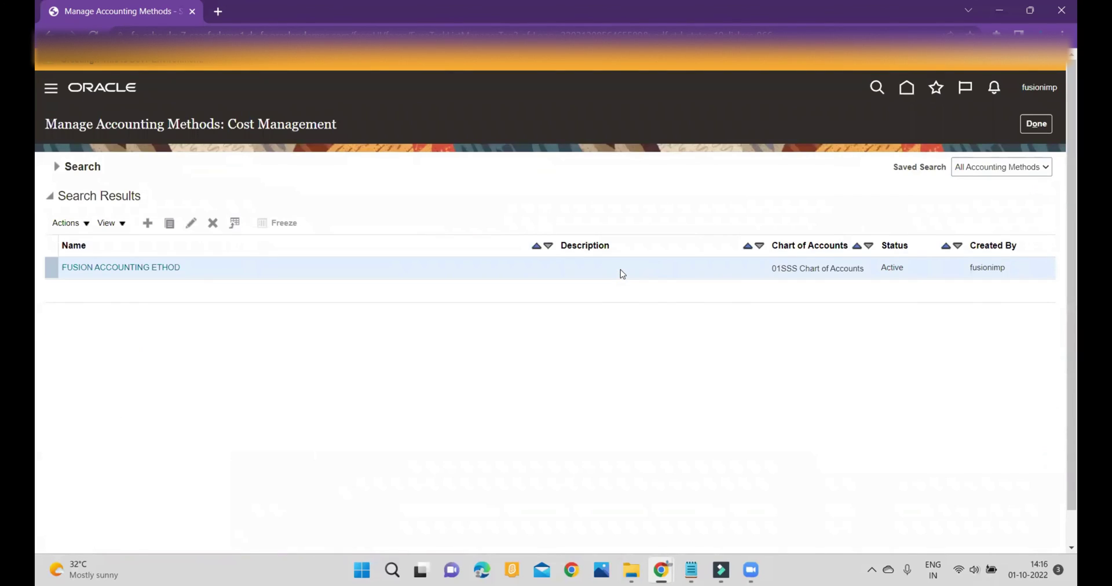
left_click(1034, 128)
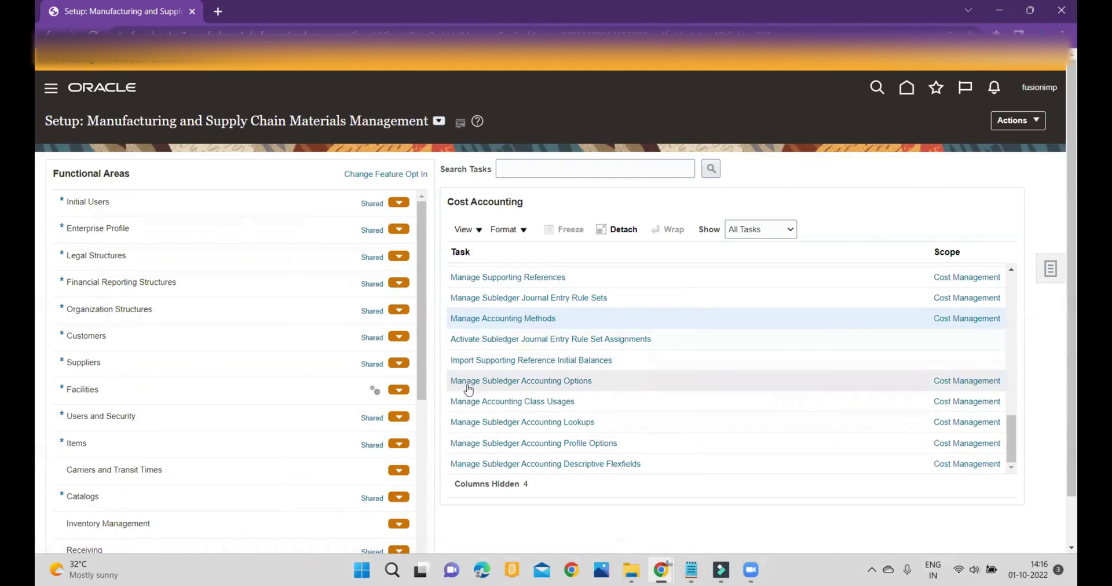
Step: Open Manage Subledger Accounting Options, search for ledger 00SIS_PRIMARY_LEDGER and open the accounting options for Cost Management
left_click(553, 381)
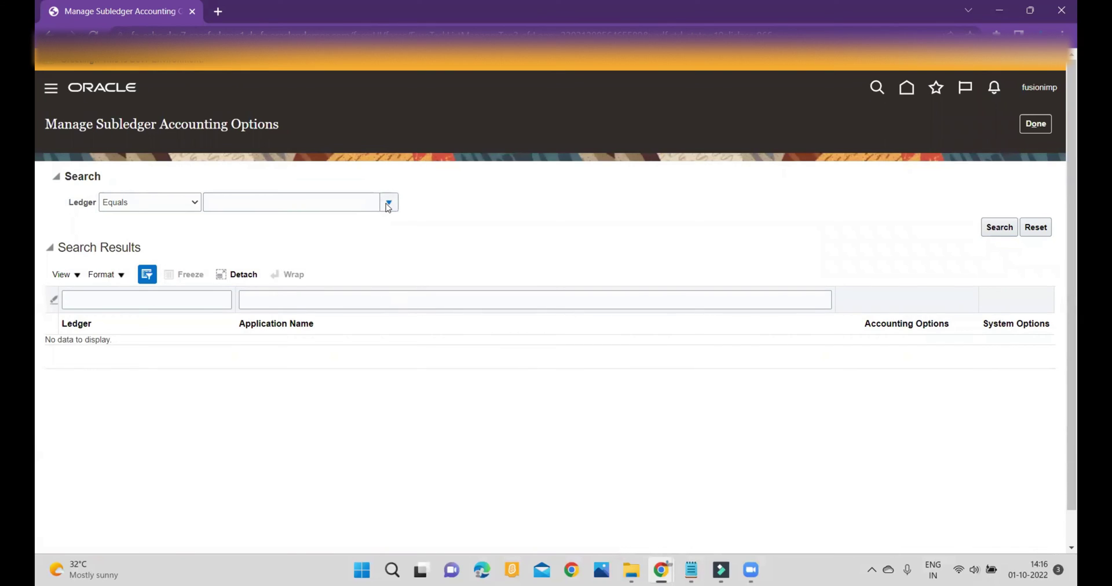
left_click(388, 203)
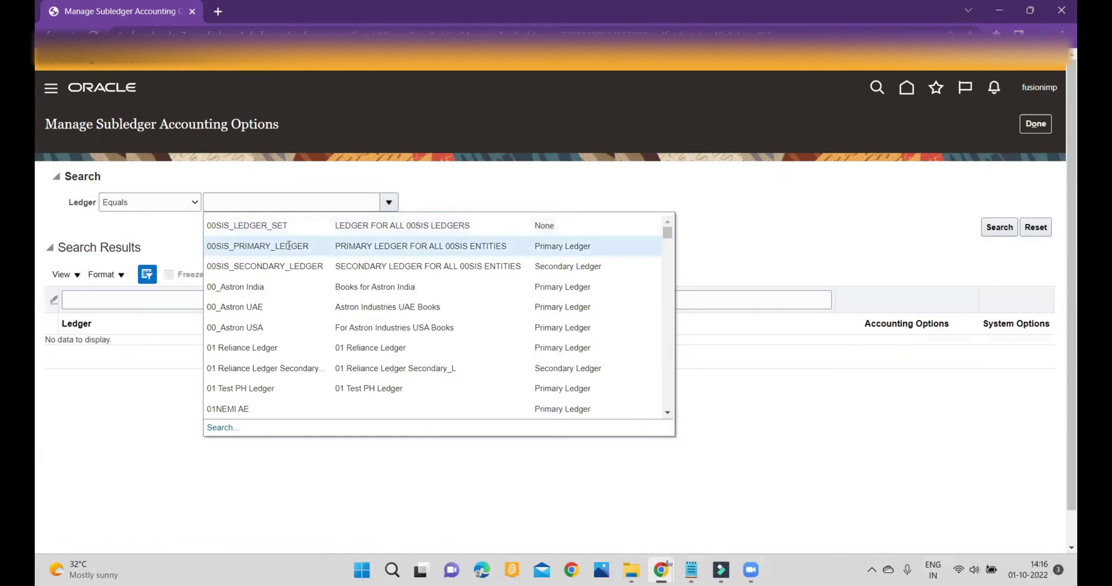
left_click(249, 246)
left_click(997, 227)
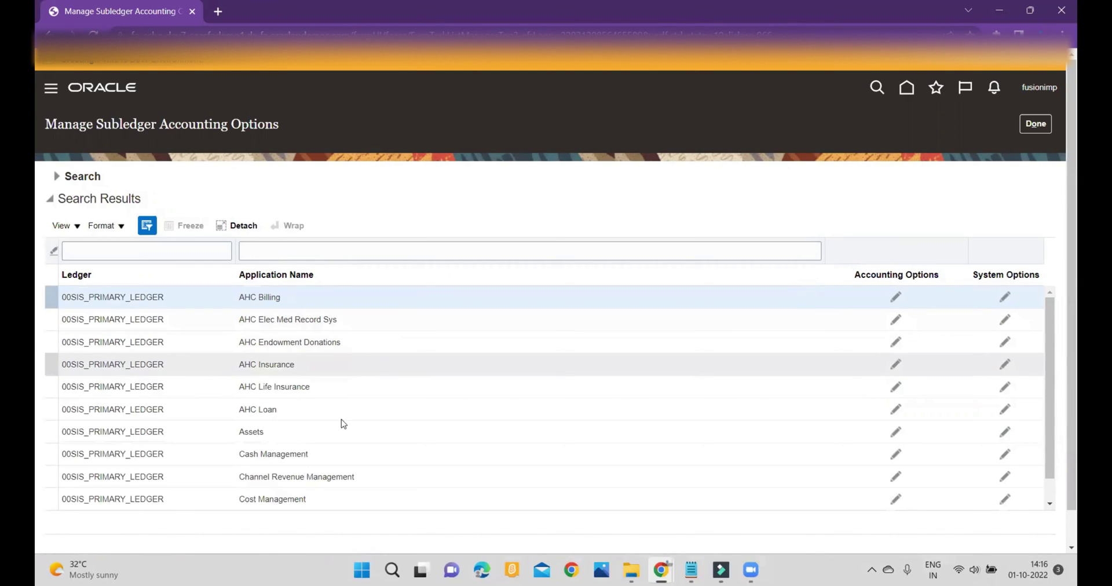
left_click(341, 499)
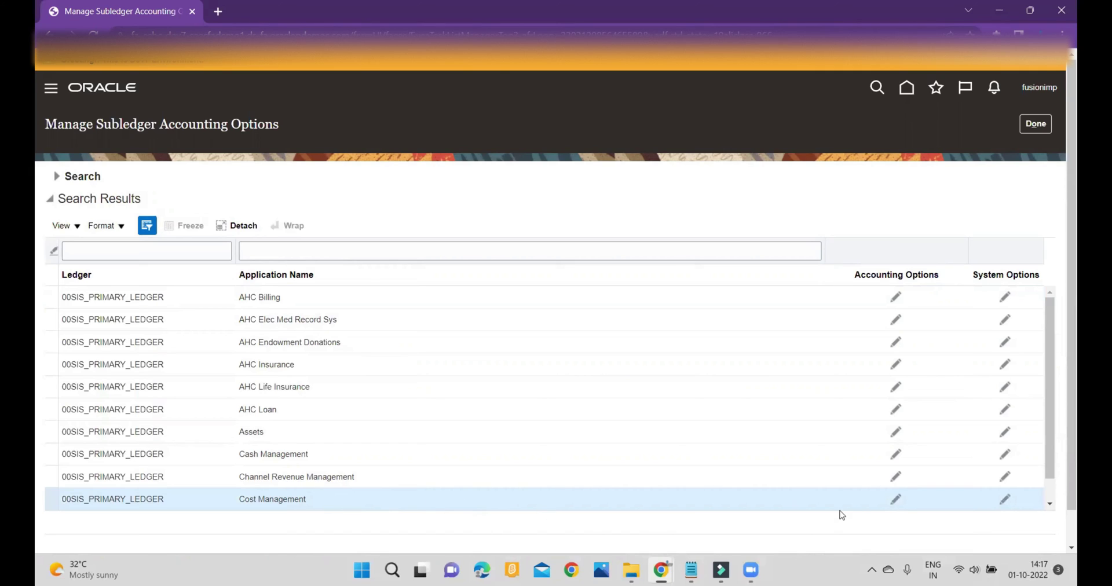
left_click(896, 500)
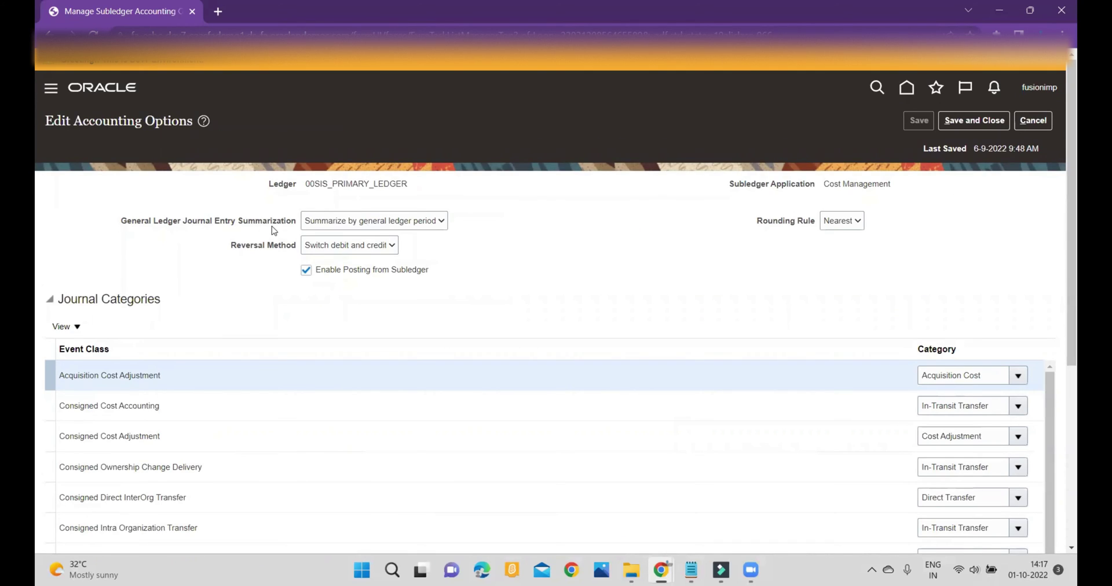
Step: Set General Ledger Journal Entry Summarization to Group by general ledger date, and save and close the options to return to the task list
left_click(442, 222)
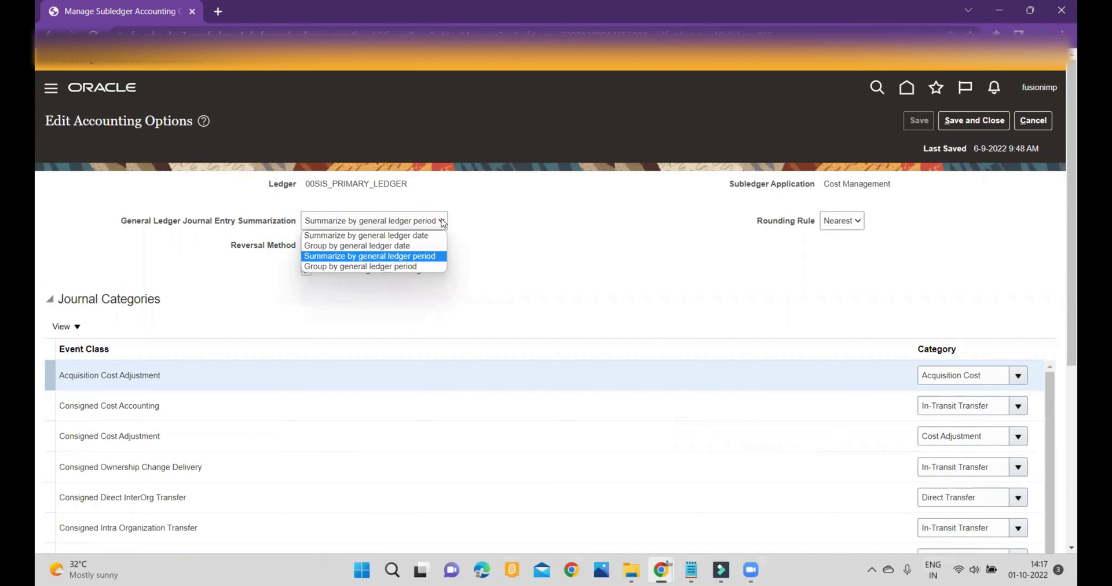
left_click(430, 247)
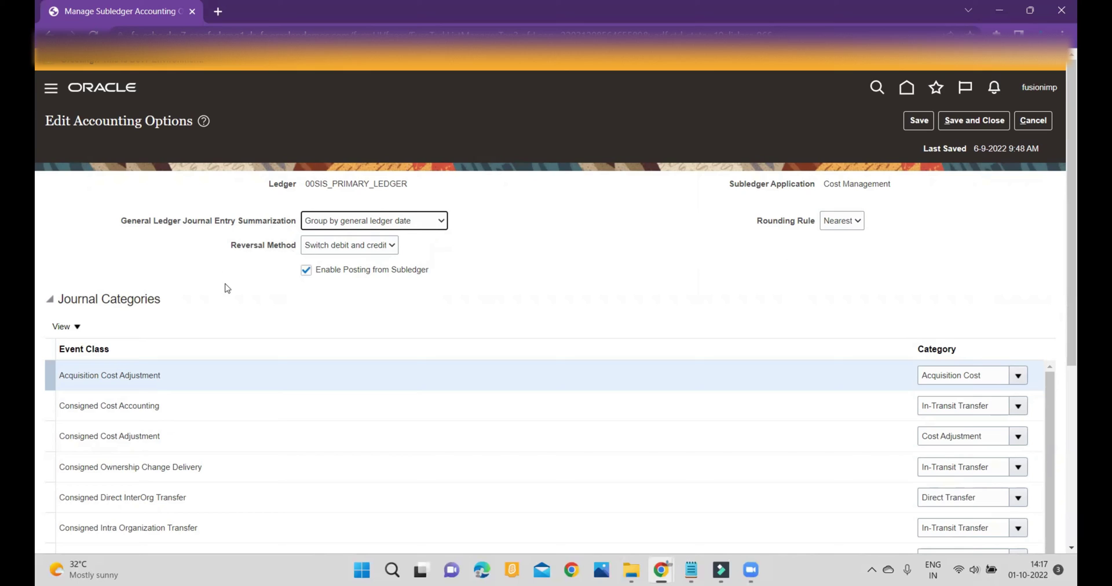
left_click(920, 120)
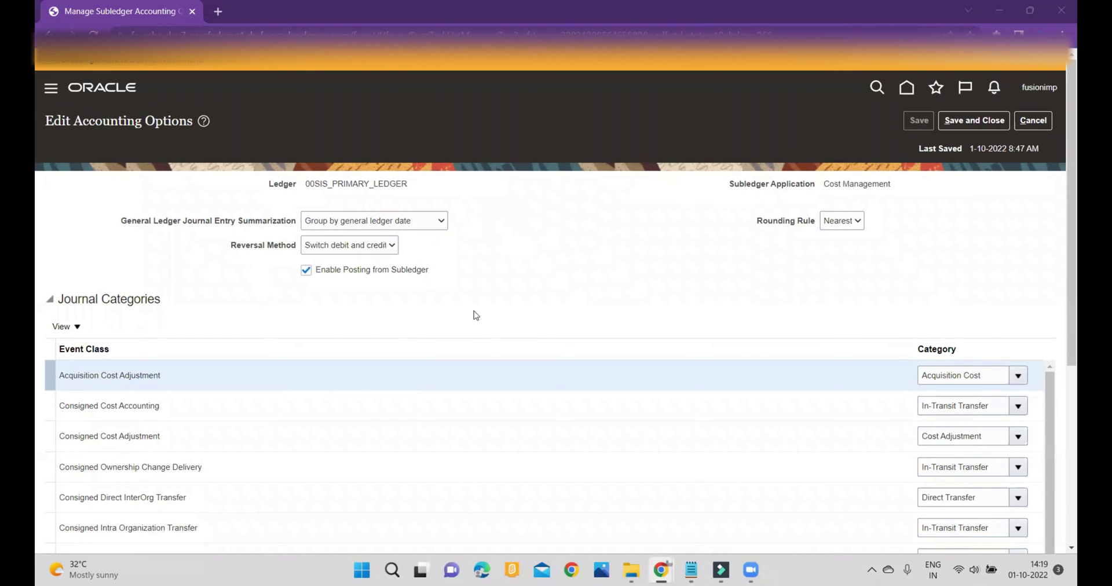
left_click(975, 122)
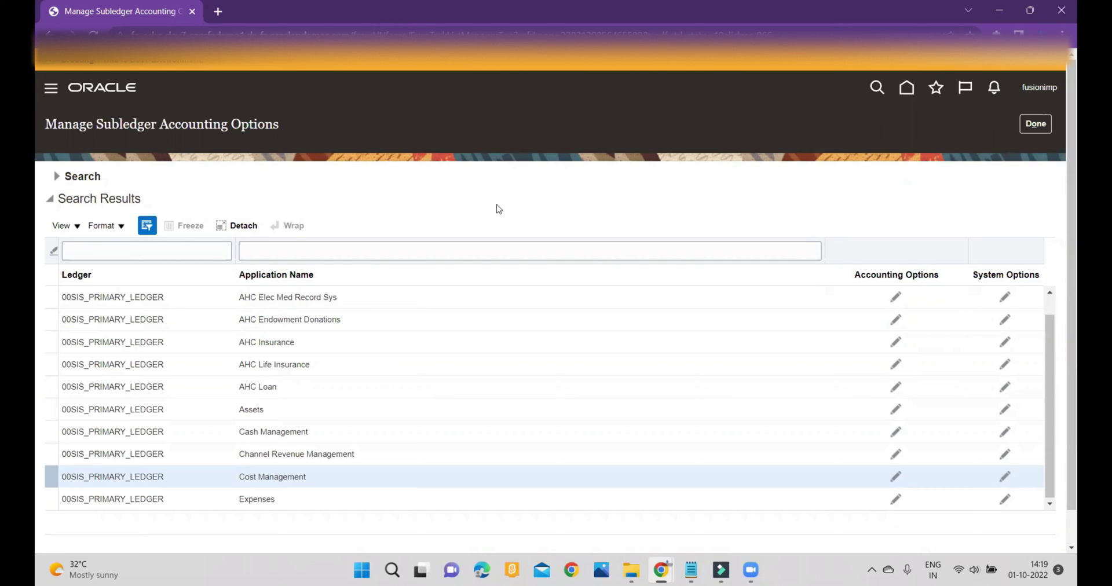
left_click(1033, 123)
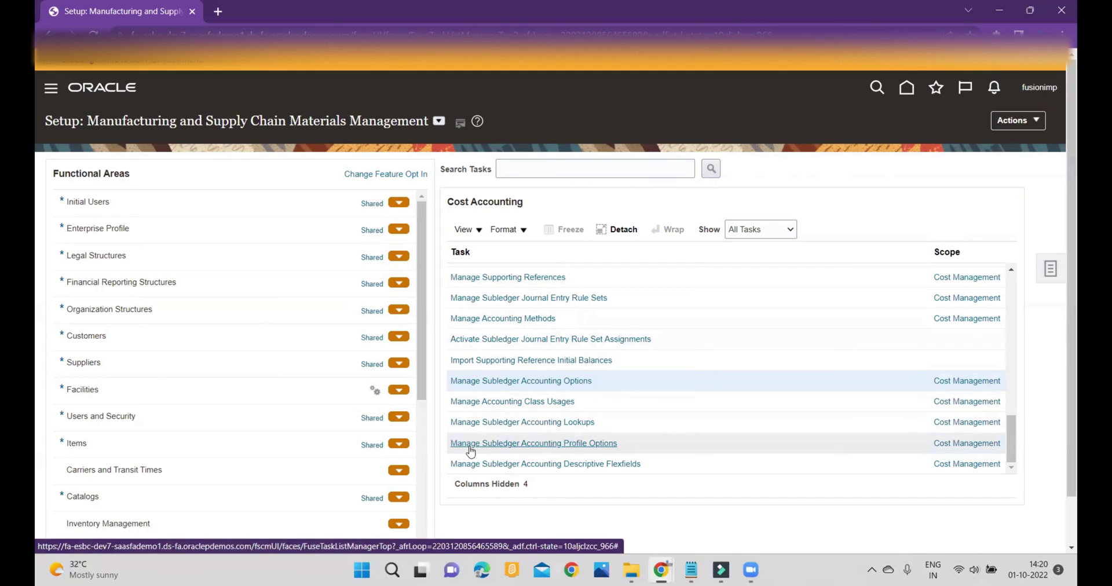
Step: Submit the Update Subledger Application Options process for the Cost Management subledger application and dismiss its confirmation
scroll(507, 370, "up", 3)
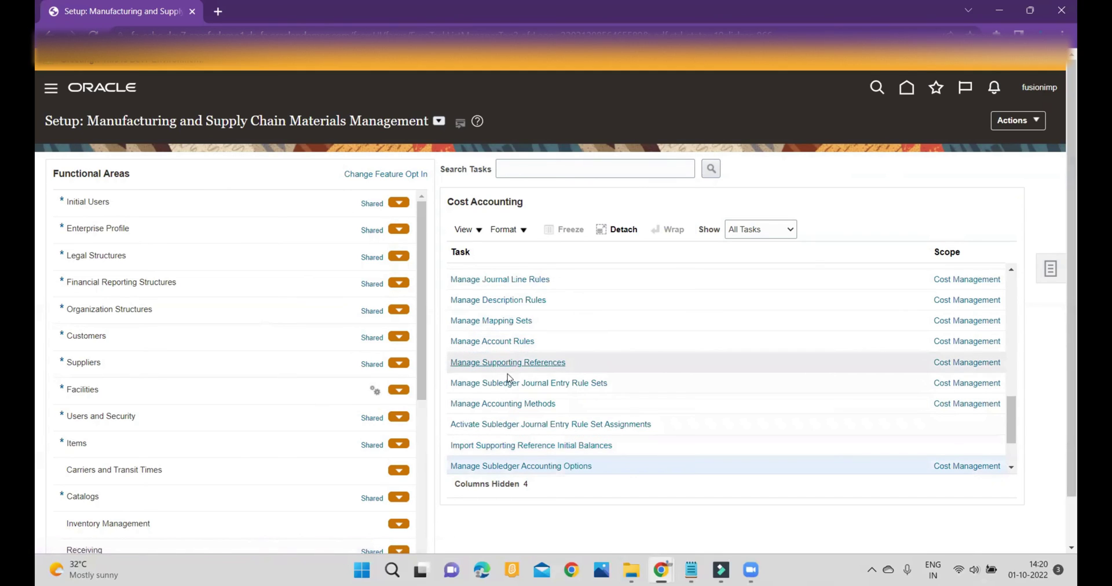
scroll(505, 399, "up", 6)
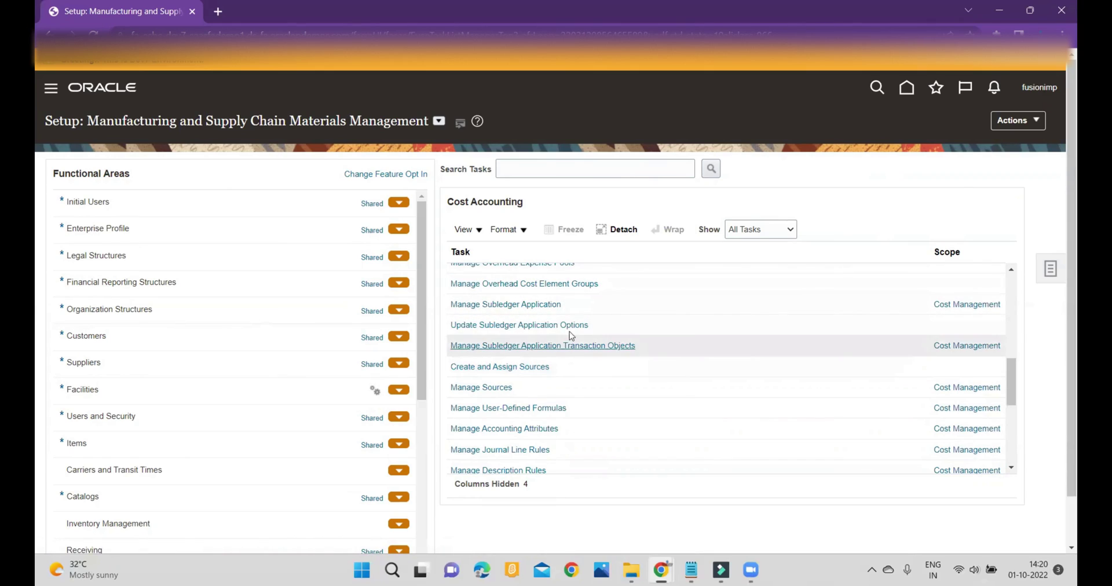
left_click(493, 329)
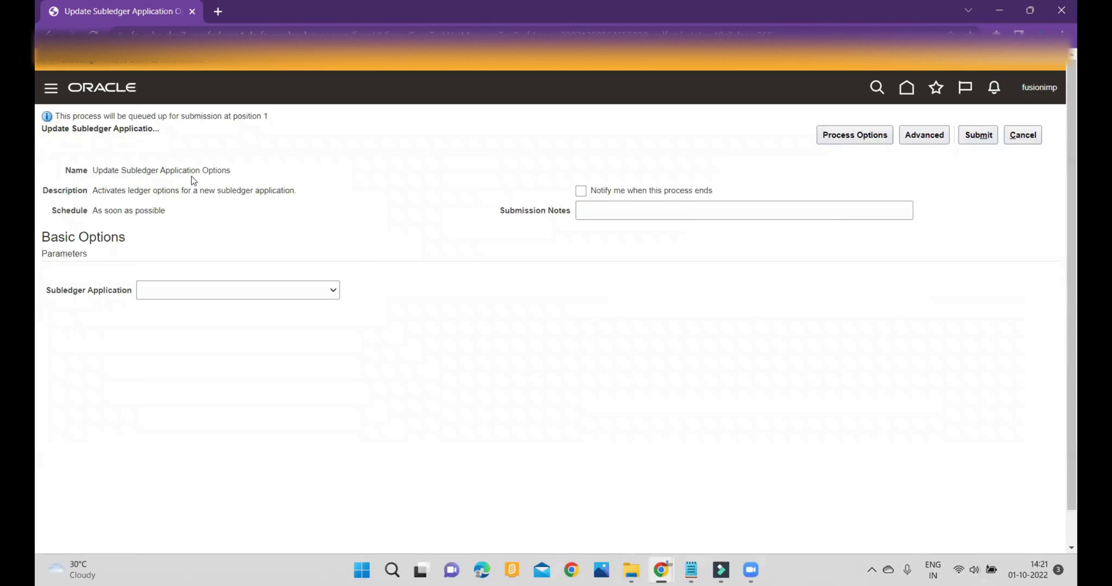
left_click(324, 292)
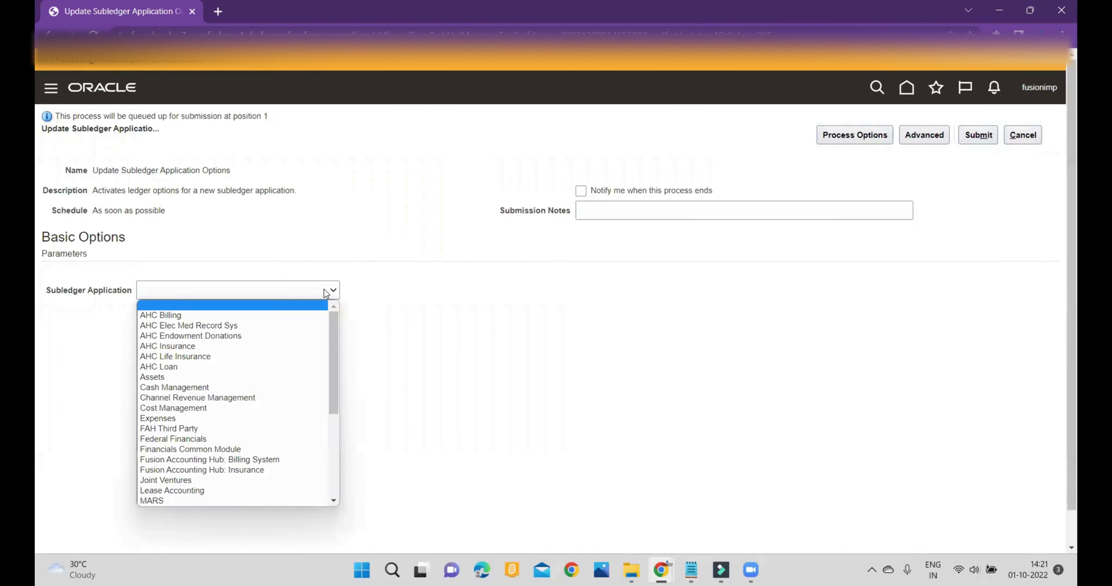
scroll(295, 382, "down", 4)
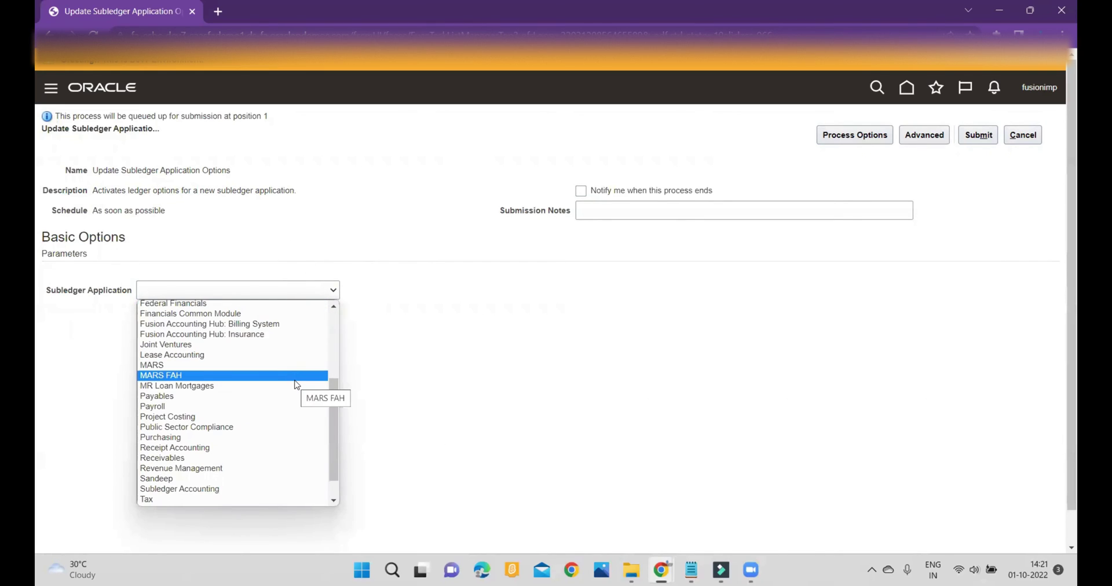
scroll(289, 393, "down", 1)
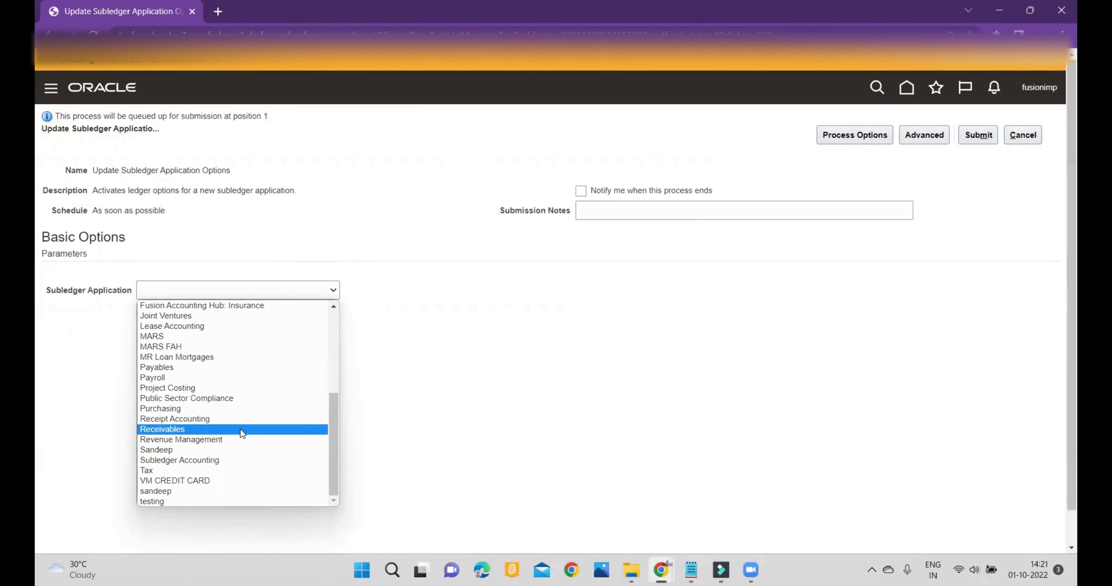
scroll(238, 446, "up", 4)
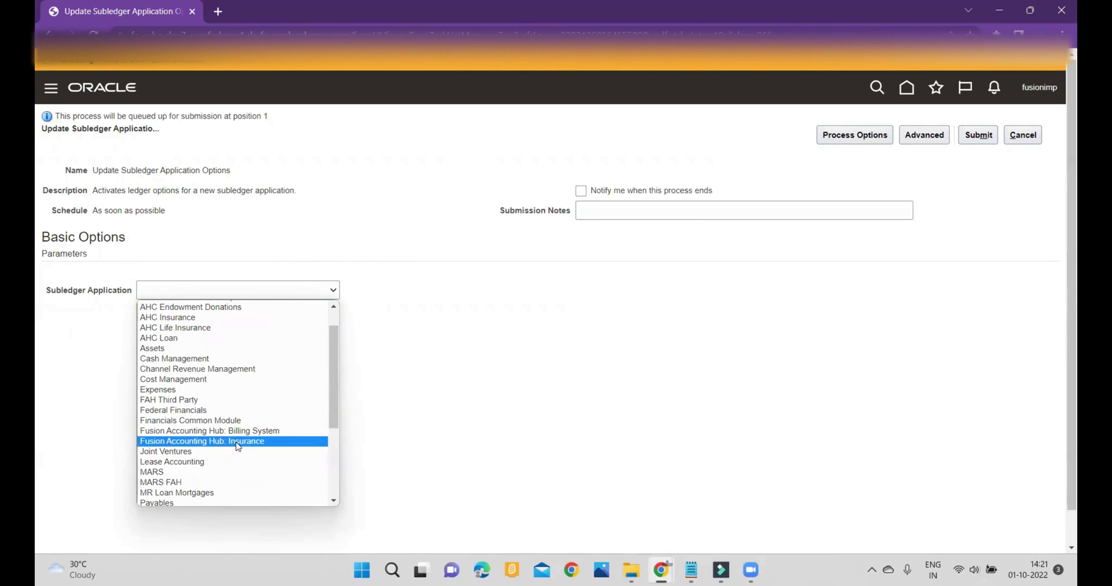
left_click(212, 380)
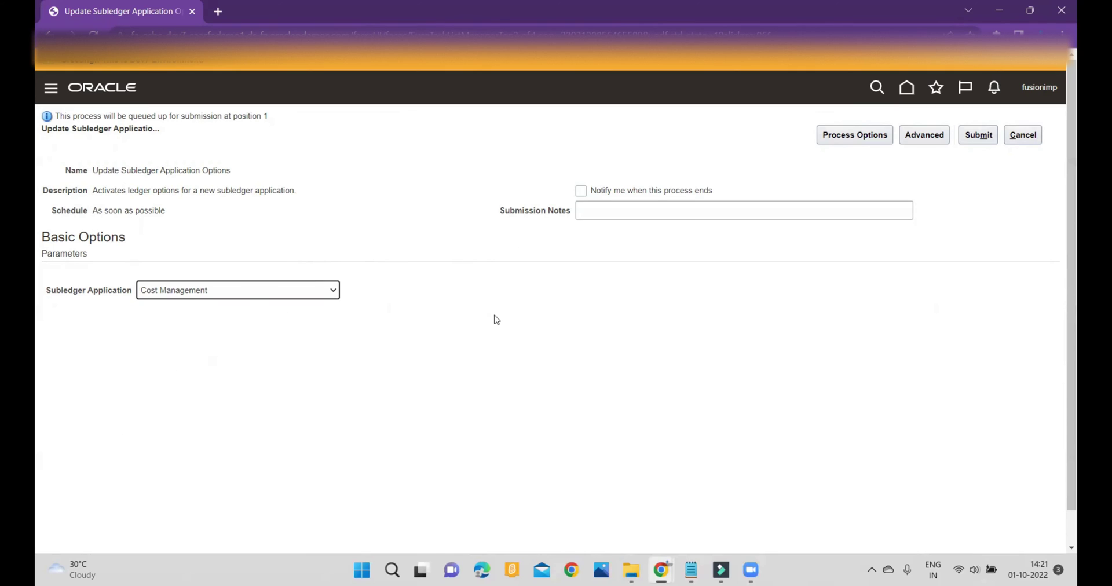
left_click(977, 135)
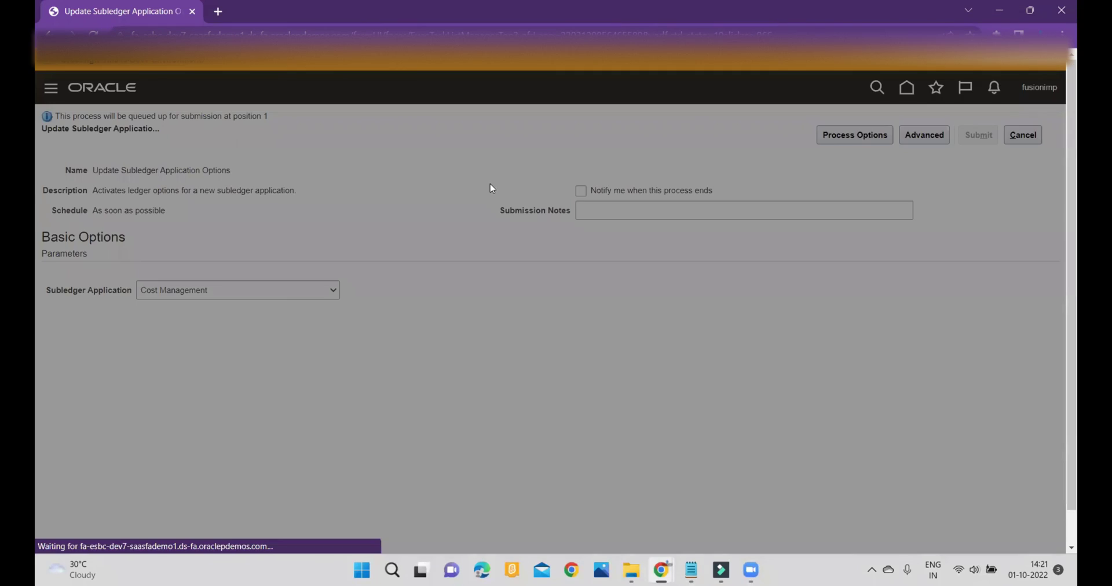
left_click(973, 231)
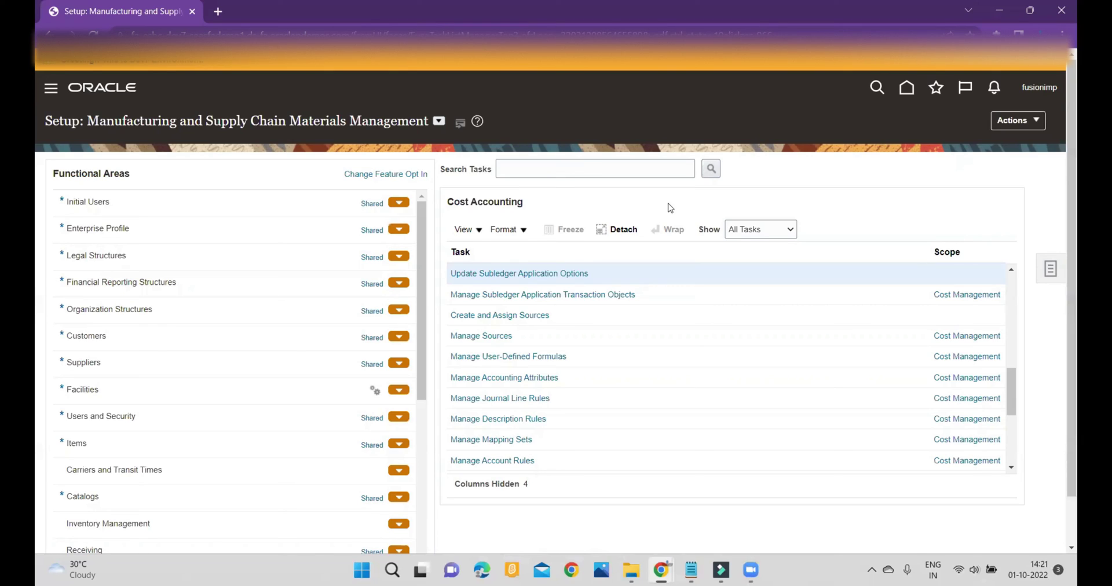
Step: Switch the setup offering from Manufacturing and Supply Chain Materials Management to Financials
scroll(639, 408, "up", 3)
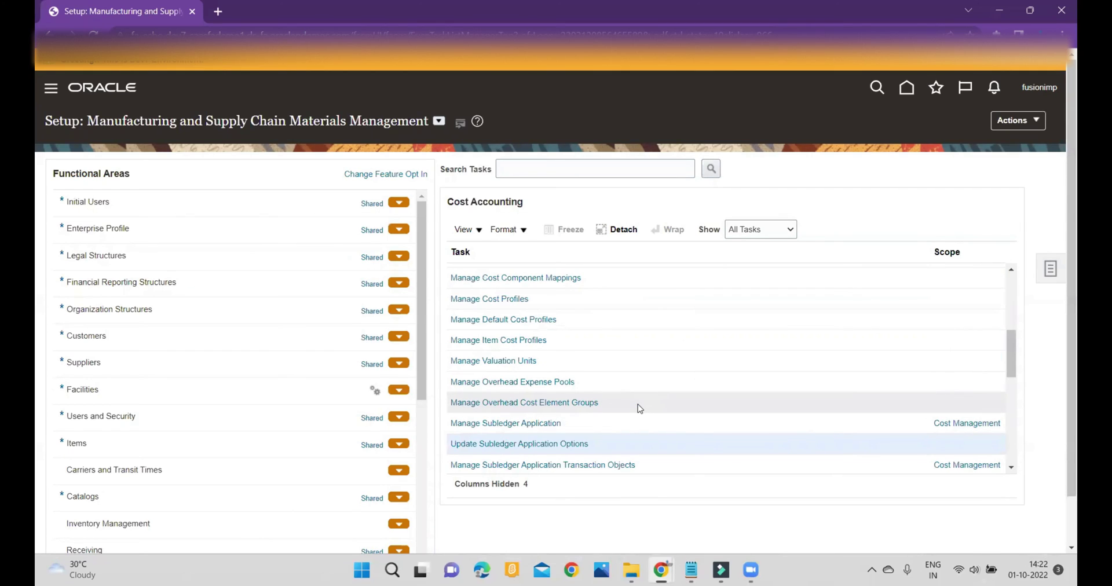
scroll(637, 404, "up", 2)
scroll(638, 405, "up", 3)
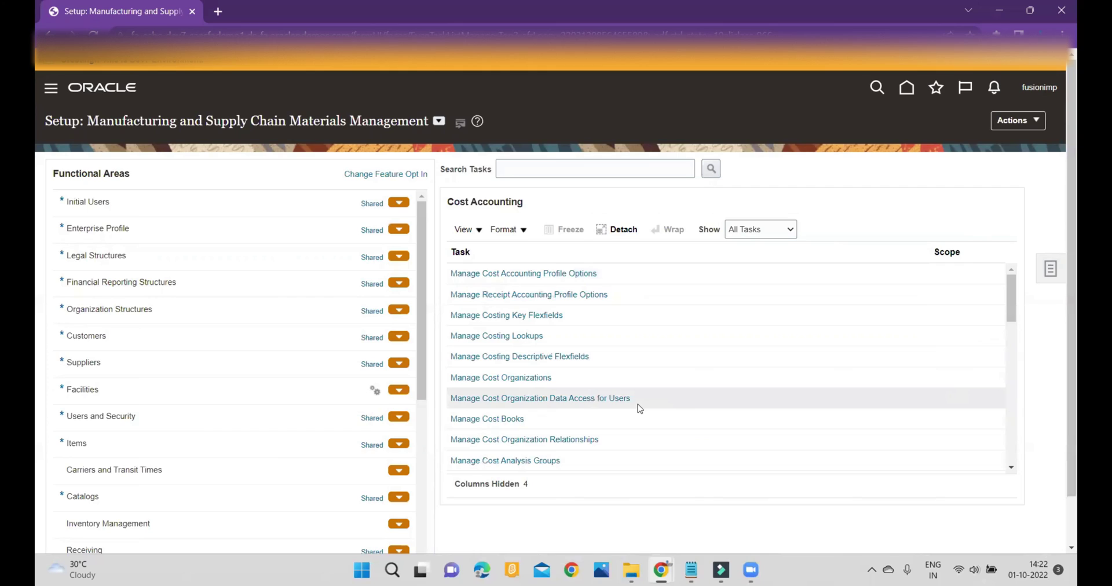
left_click(439, 121)
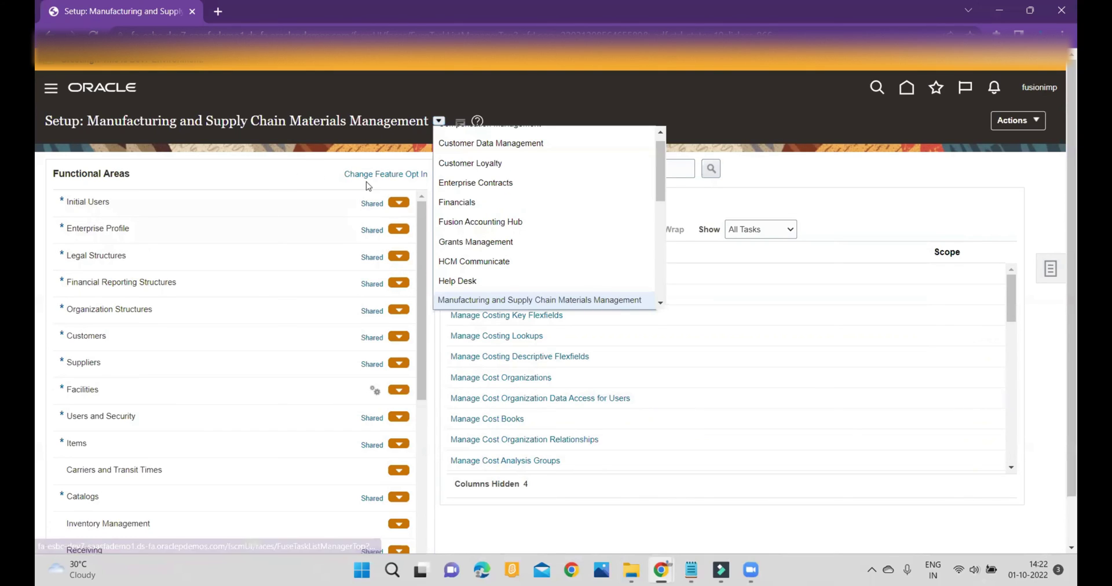
left_click(466, 202)
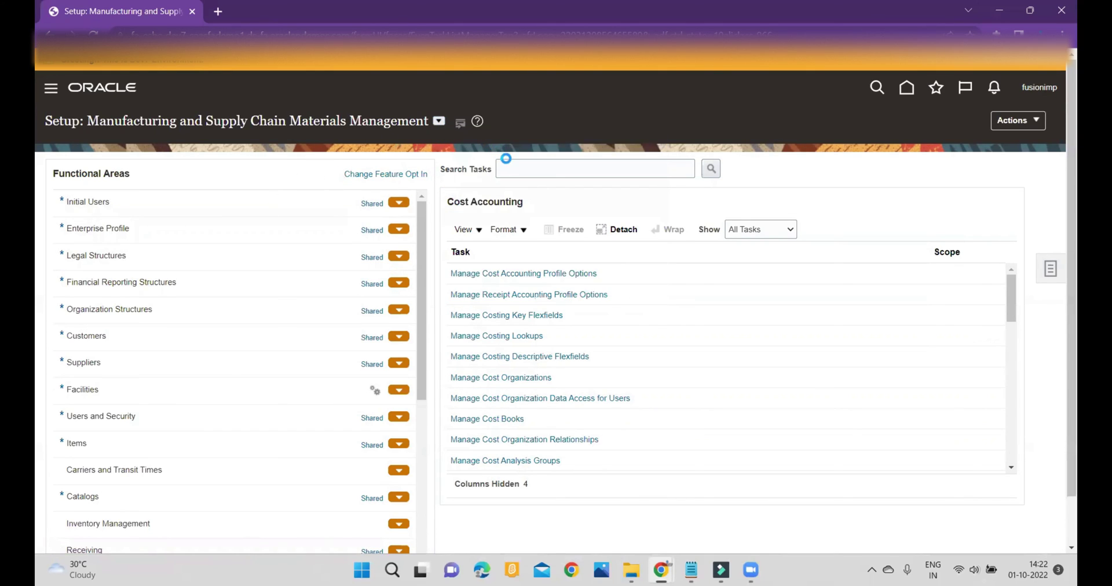
Step: Search the setup tasks for manage%primary%, view the Manage Primary Ledgers list, and return to the General Ledger task list
left_click(536, 180)
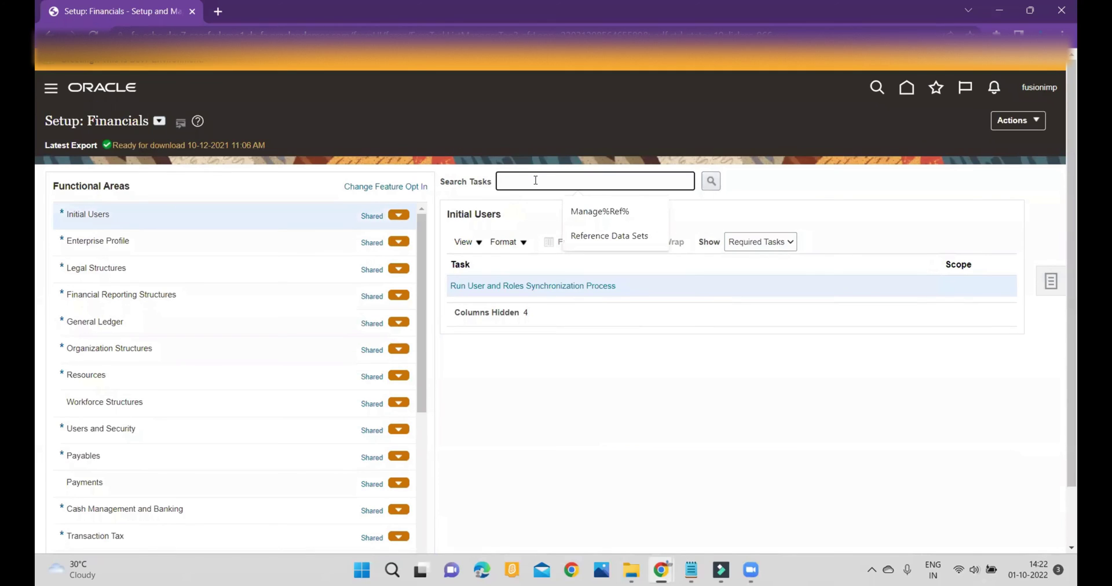
type("anage")
key("BackSpace")
key("BackSpace")
key("BackSpace")
key("BackSpace")
key("BackSpace")
type("manage%primary%")
key("Return")
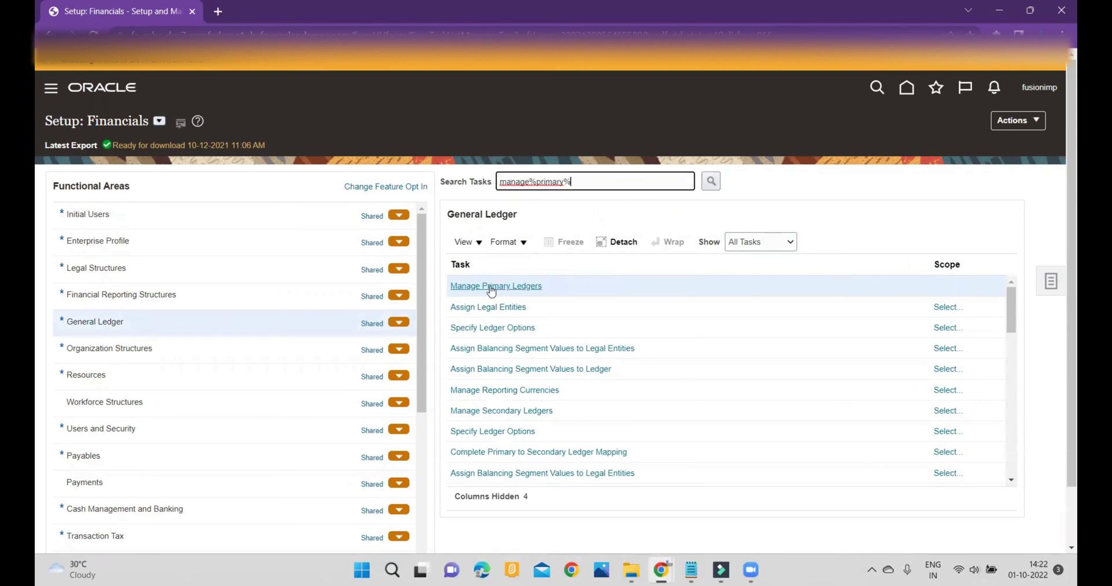
left_click(514, 286)
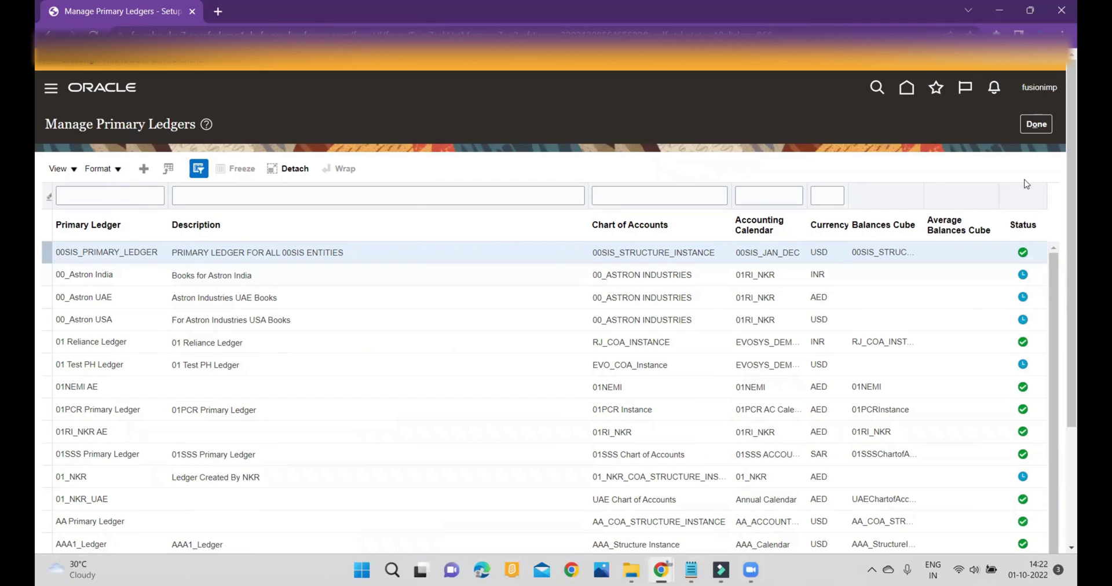
left_click(1036, 124)
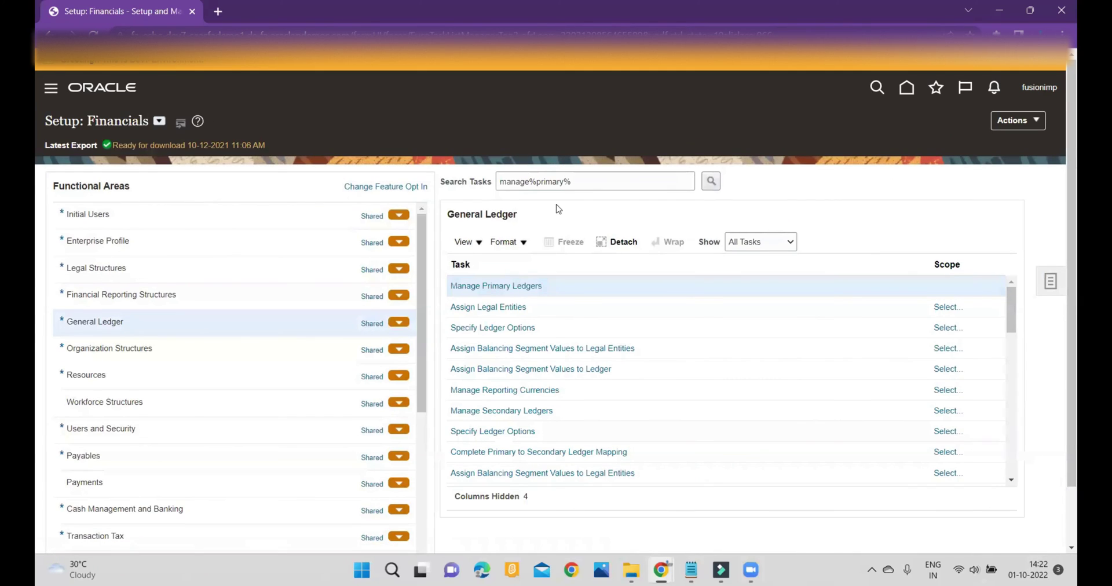
Step: Open the Specify Ledger Options task with 00SIS_PRIMARY_LEDGER selected and saved as its primary ledger scope
left_click(484, 328)
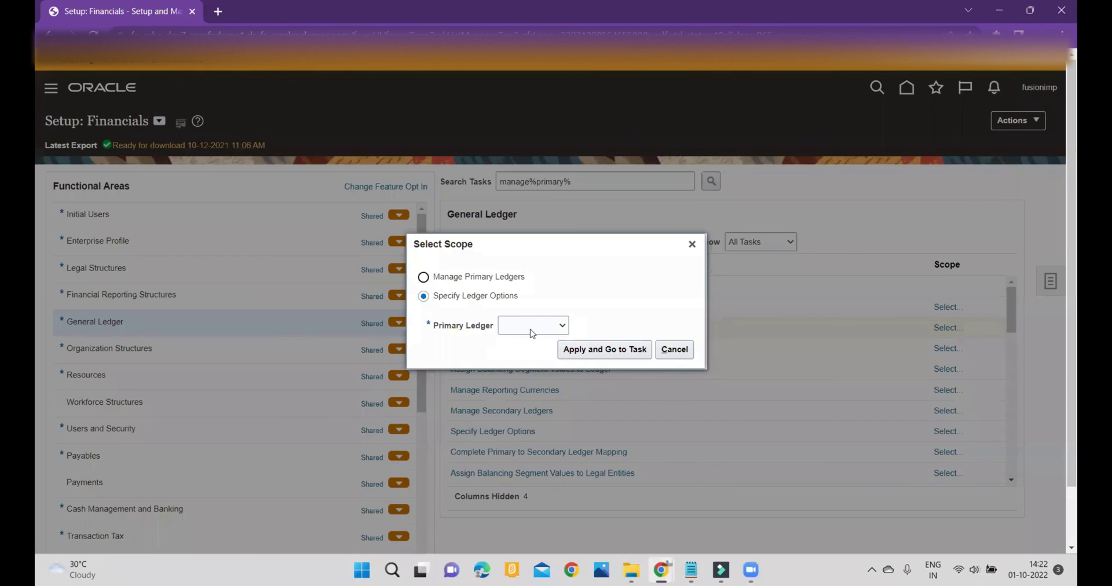
left_click(532, 326)
left_click(530, 352)
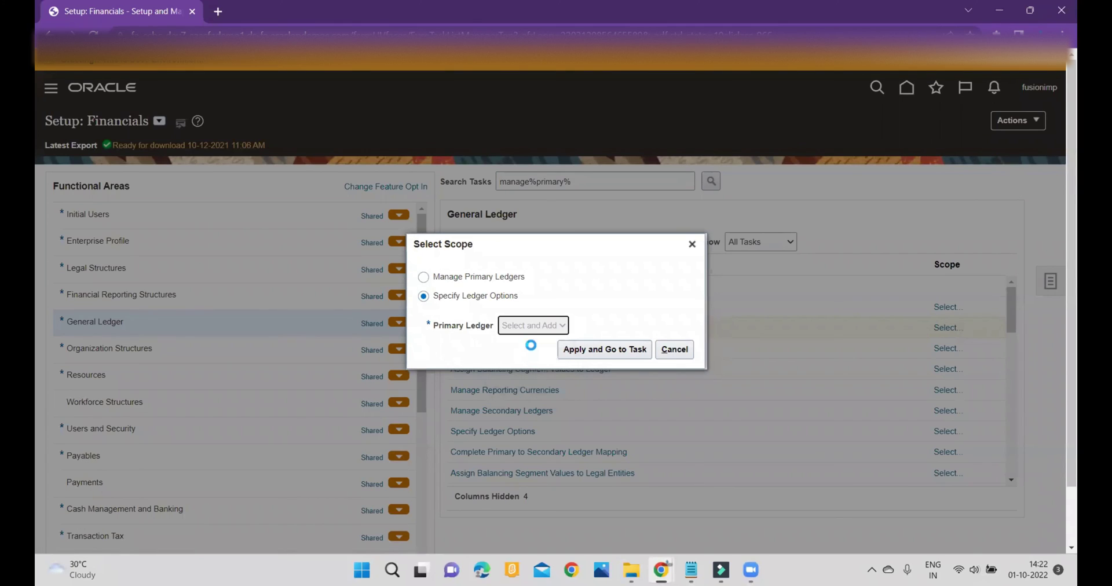
left_click(585, 348)
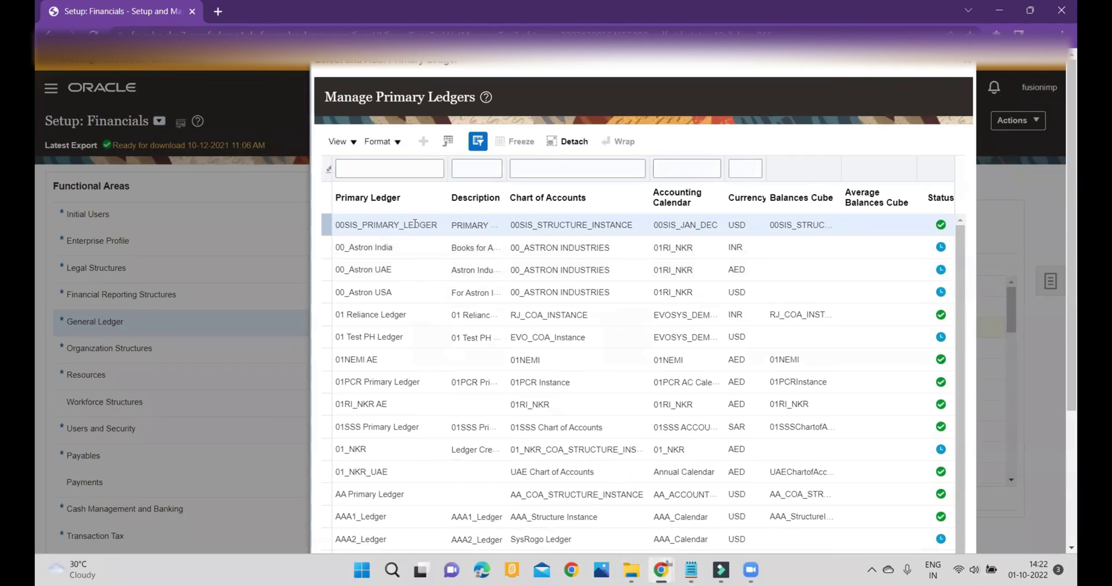
scroll(566, 228, "down", 2)
scroll(1031, 387, "down", 1)
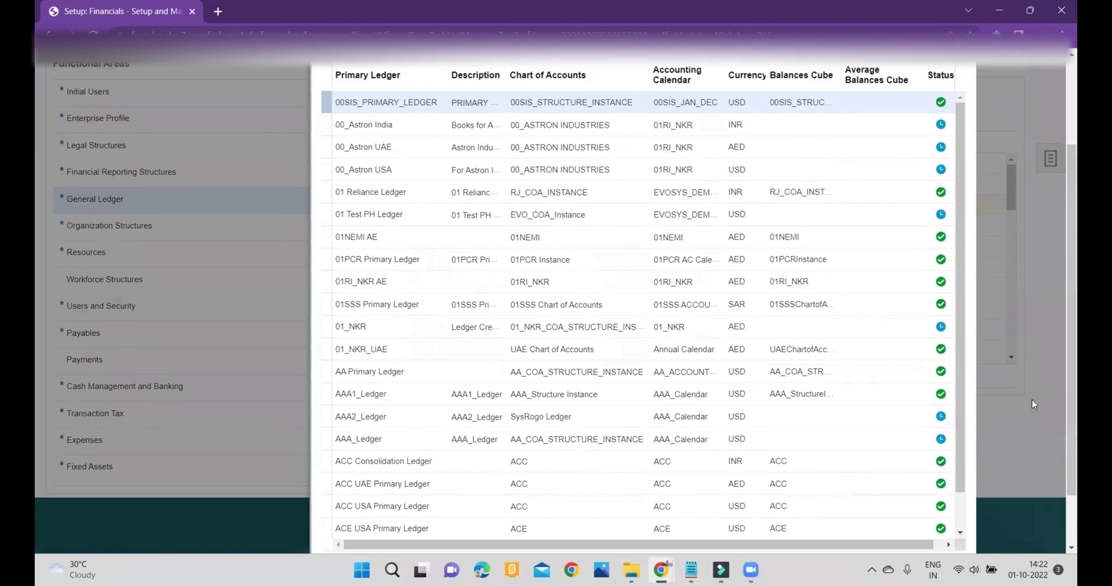
scroll(1031, 383, "down", 1)
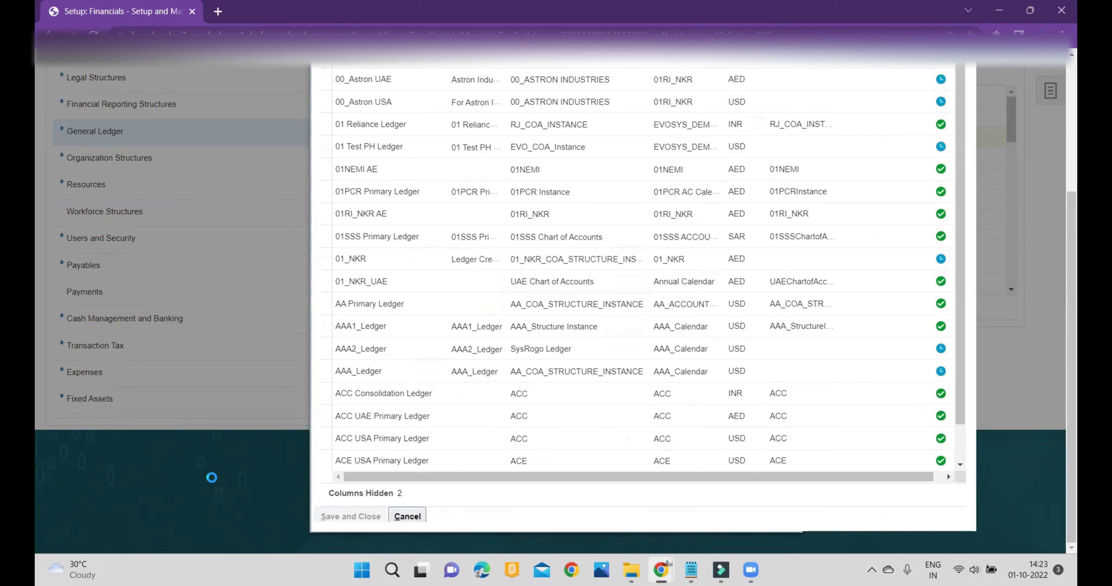
Step: Examine the available Accounting Method choices under Subledger Accounting in the ledger options without changing the selection
scroll(538, 394, "down", 1)
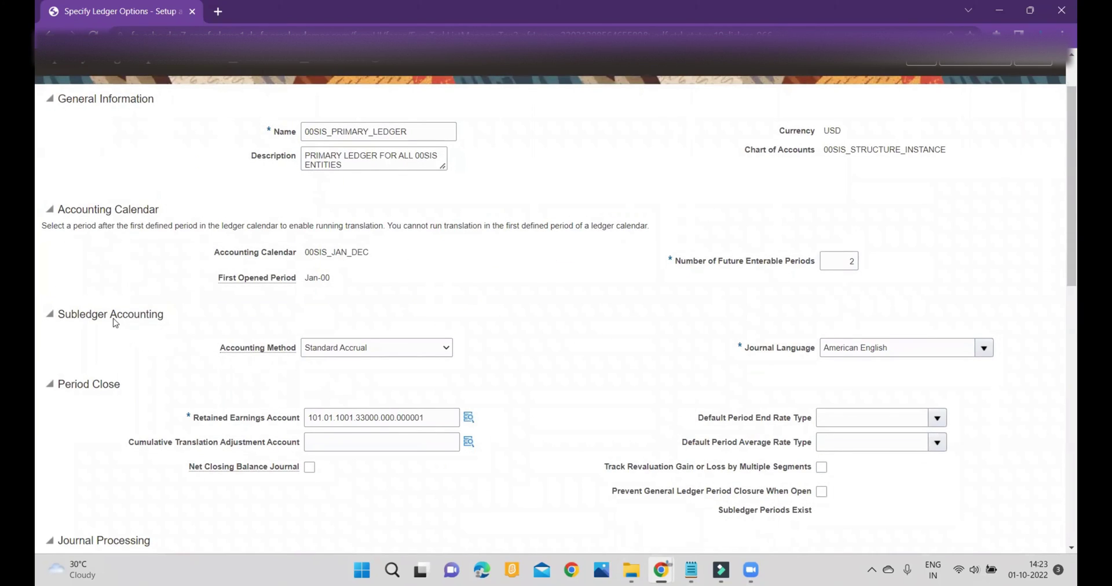
left_click(445, 349)
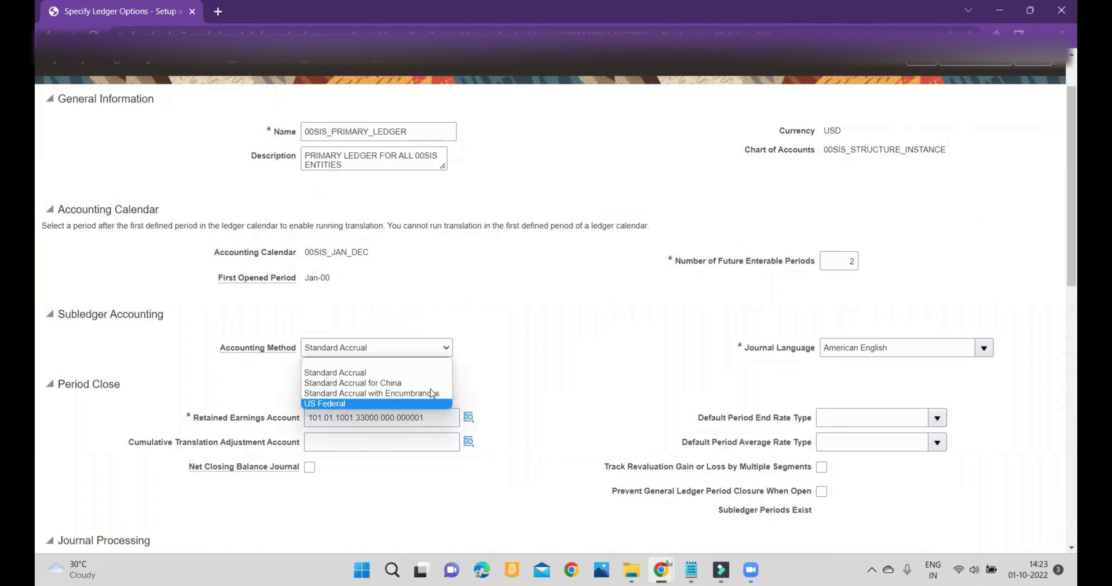
left_click(509, 336)
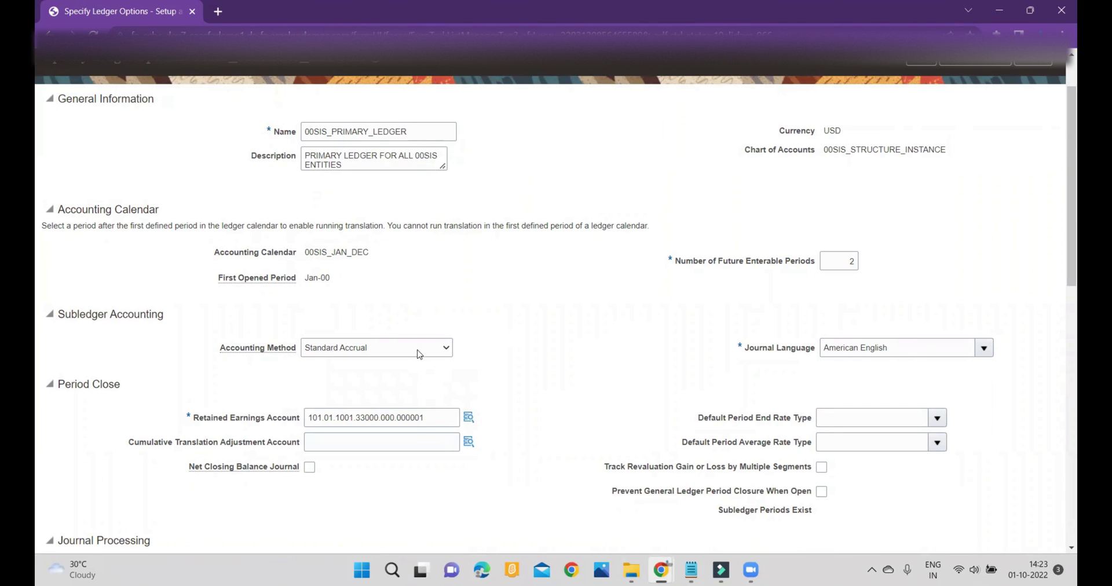